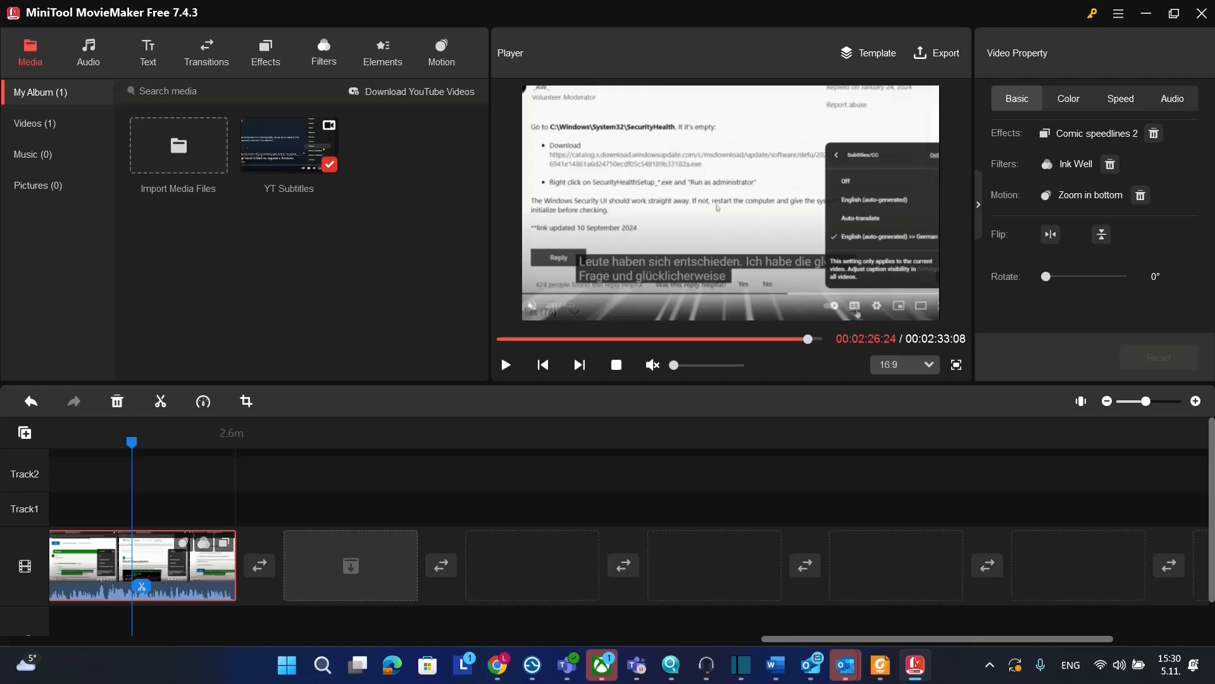
# Switch to Chrome, get the free MiniTool MovieMaker download from moviemaker.minitool.com, and decline uninstalling the previous installation.
pyautogui.moveTo(498, 664)
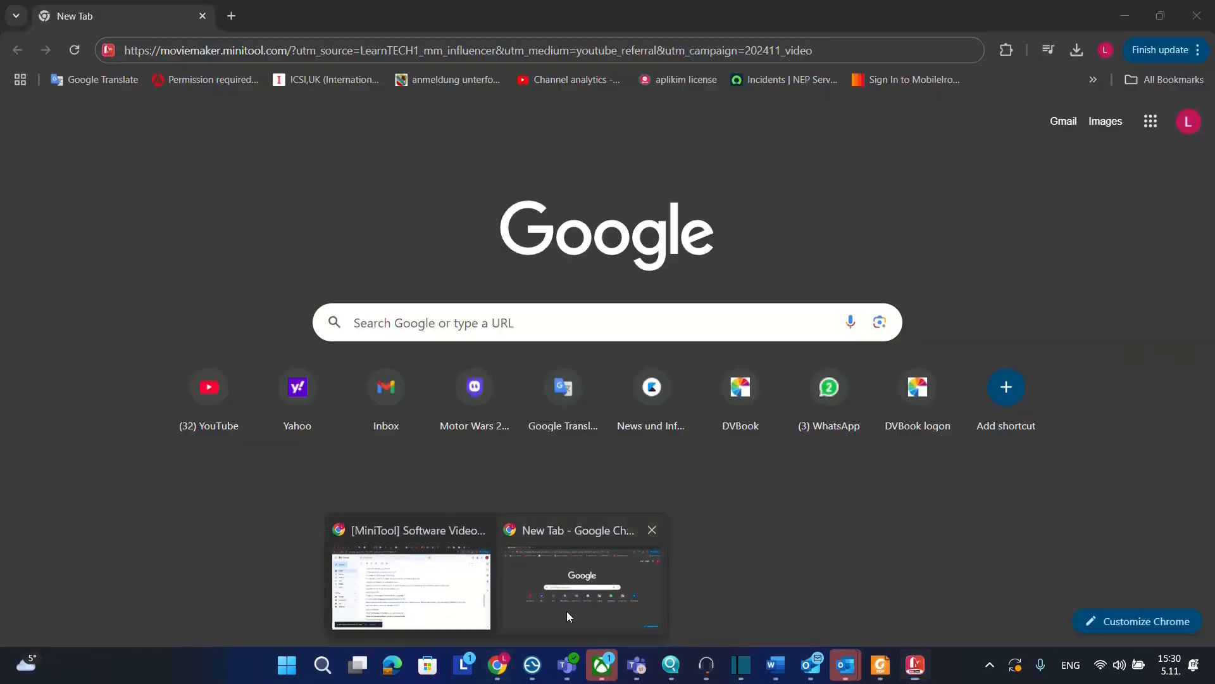
pyautogui.click(569, 550)
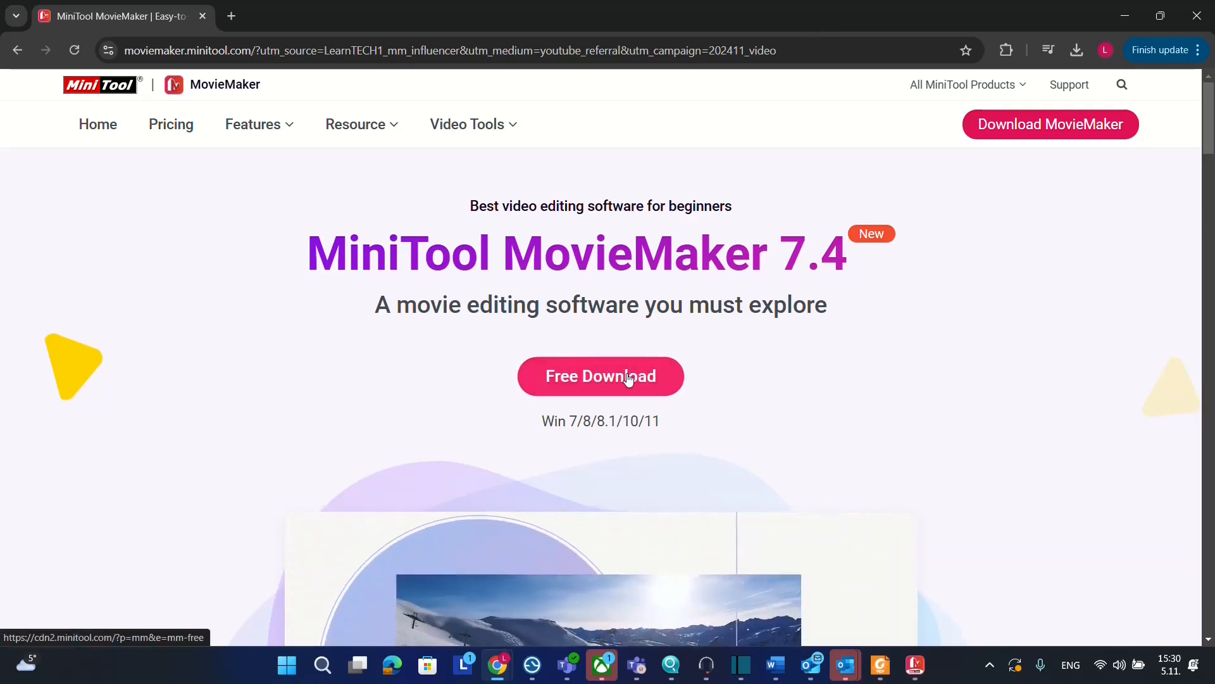
pyautogui.click(629, 378)
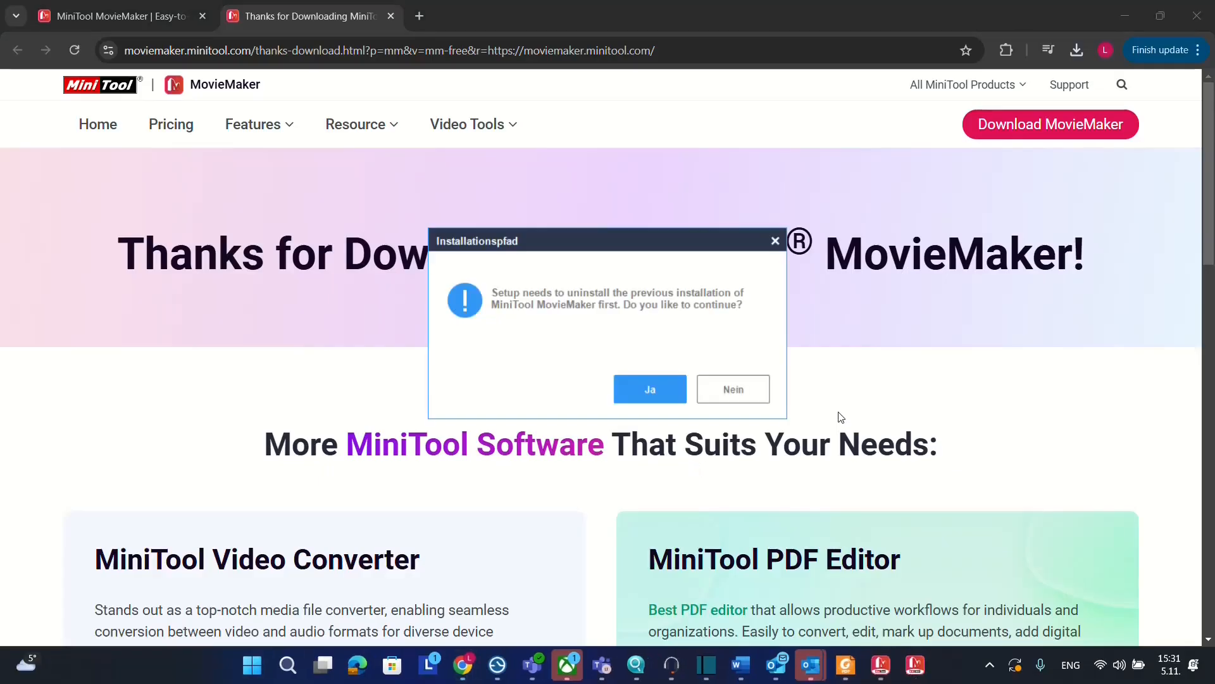
pyautogui.click(720, 396)
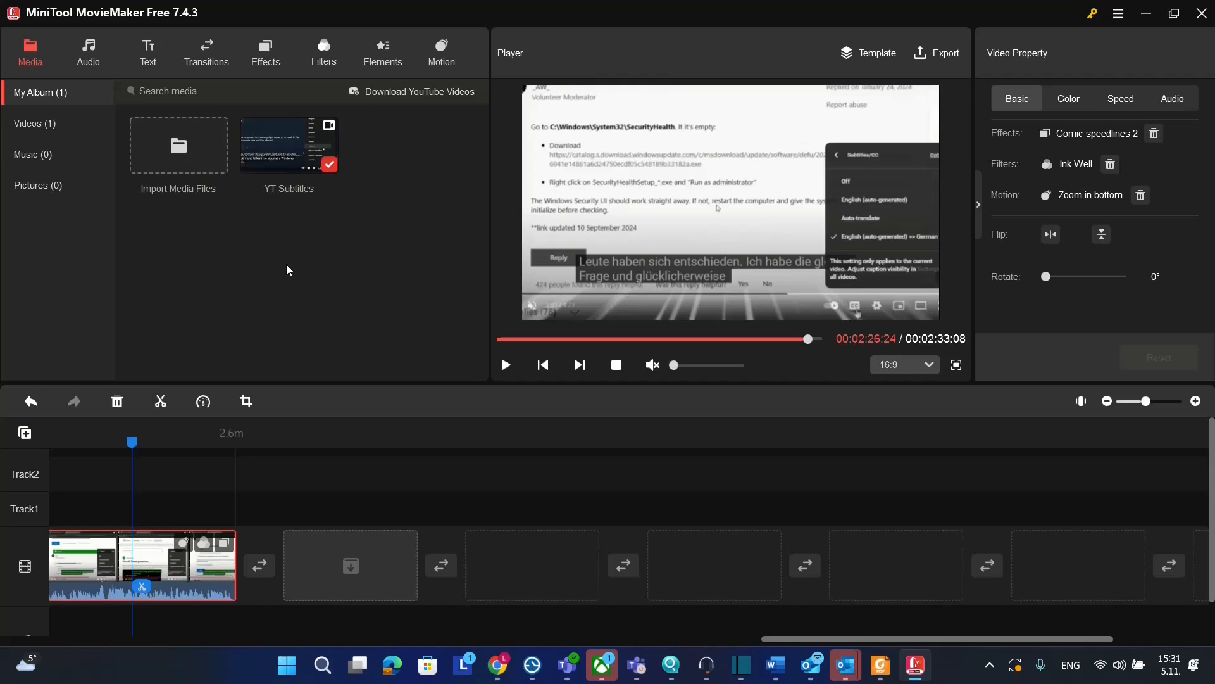
# Restart MiniTool MovieMaker with an empty project and import YT Subtitles.mp4 from the YT Subtitles folder on drive D.
pyautogui.click(1202, 14)
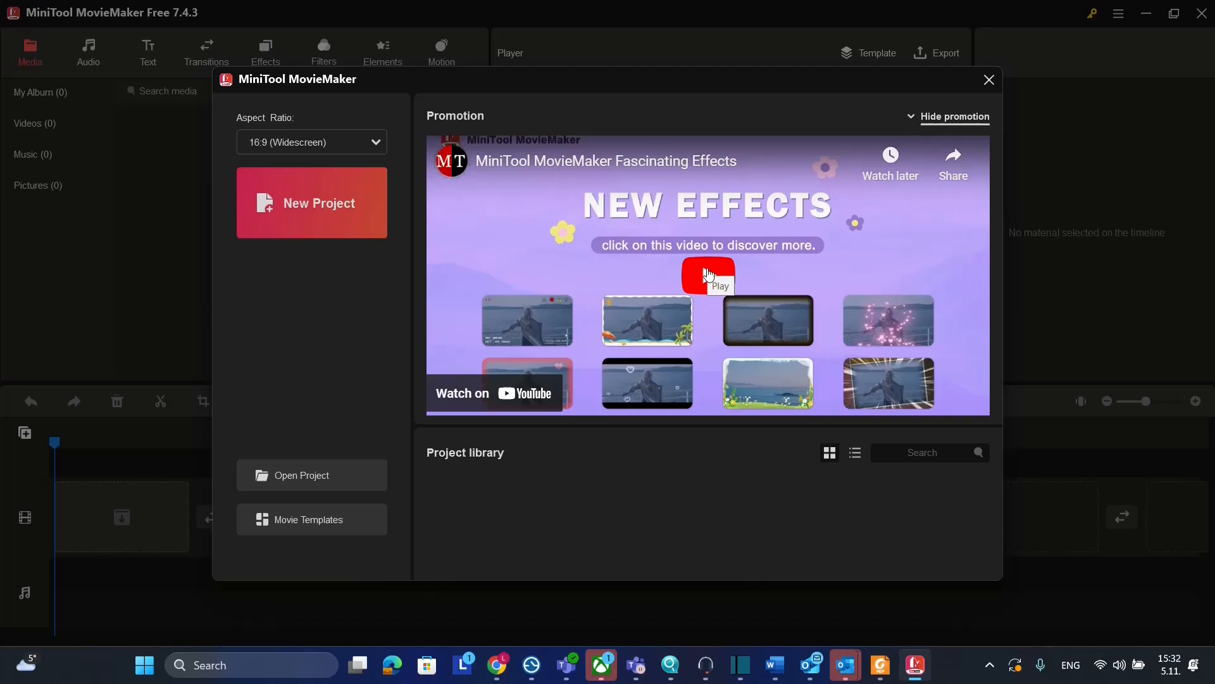
pyautogui.click(986, 81)
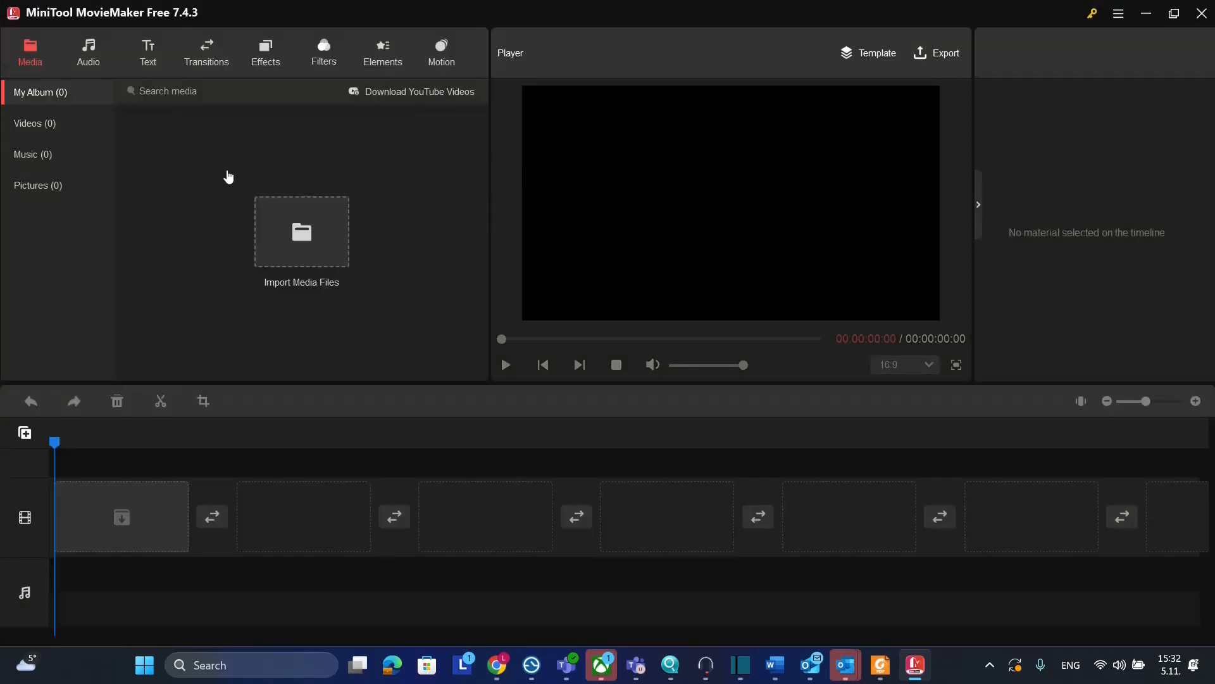
pyautogui.click(282, 253)
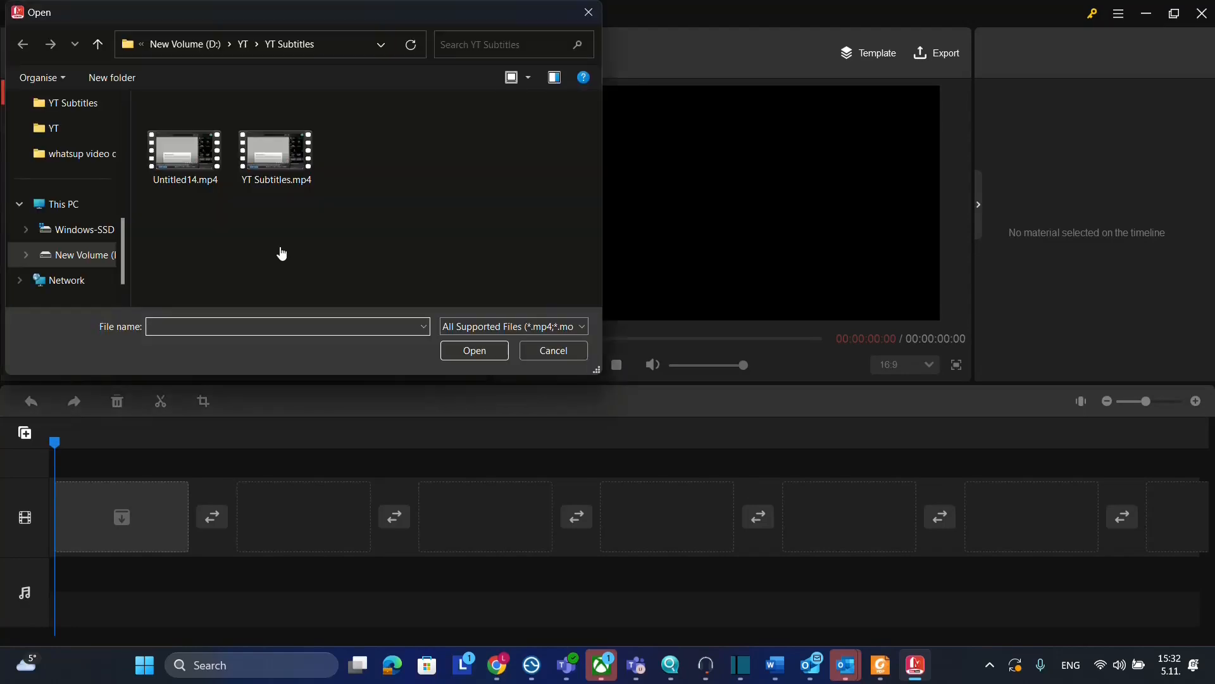
pyautogui.click(292, 150)
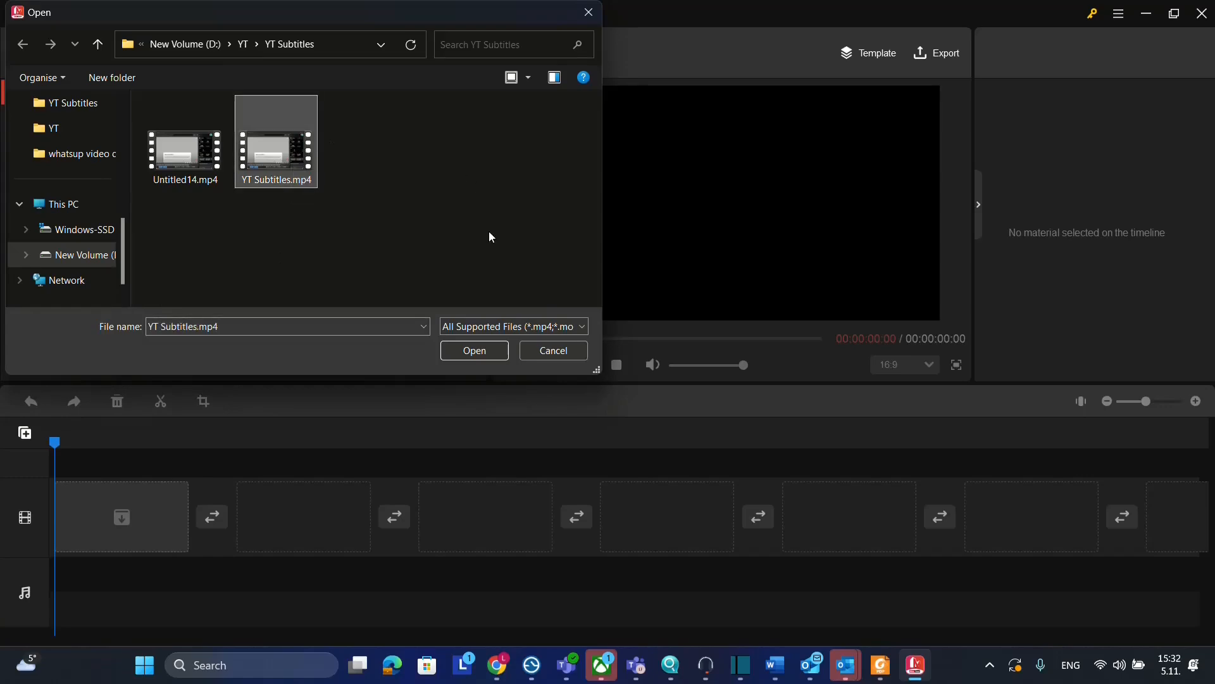
pyautogui.click(462, 352)
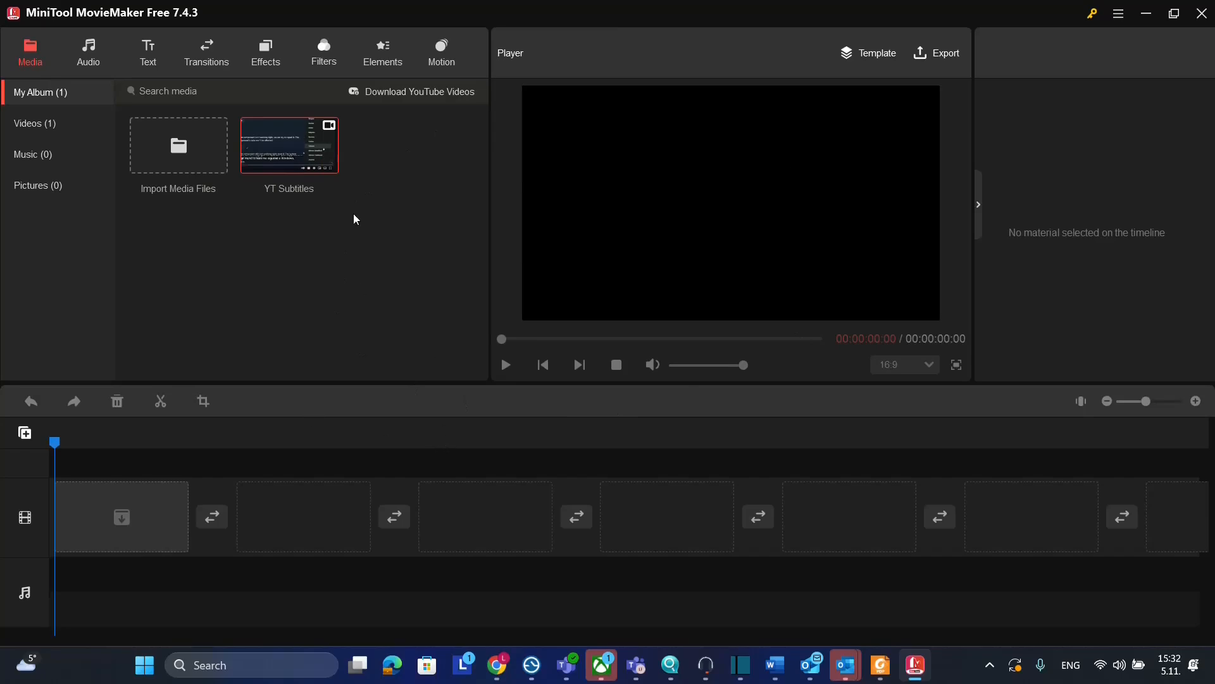
# Add the YT Subtitles video to the timeline and play it with the preview sound muted.
pyautogui.moveTo(332, 171)
pyautogui.click(329, 165)
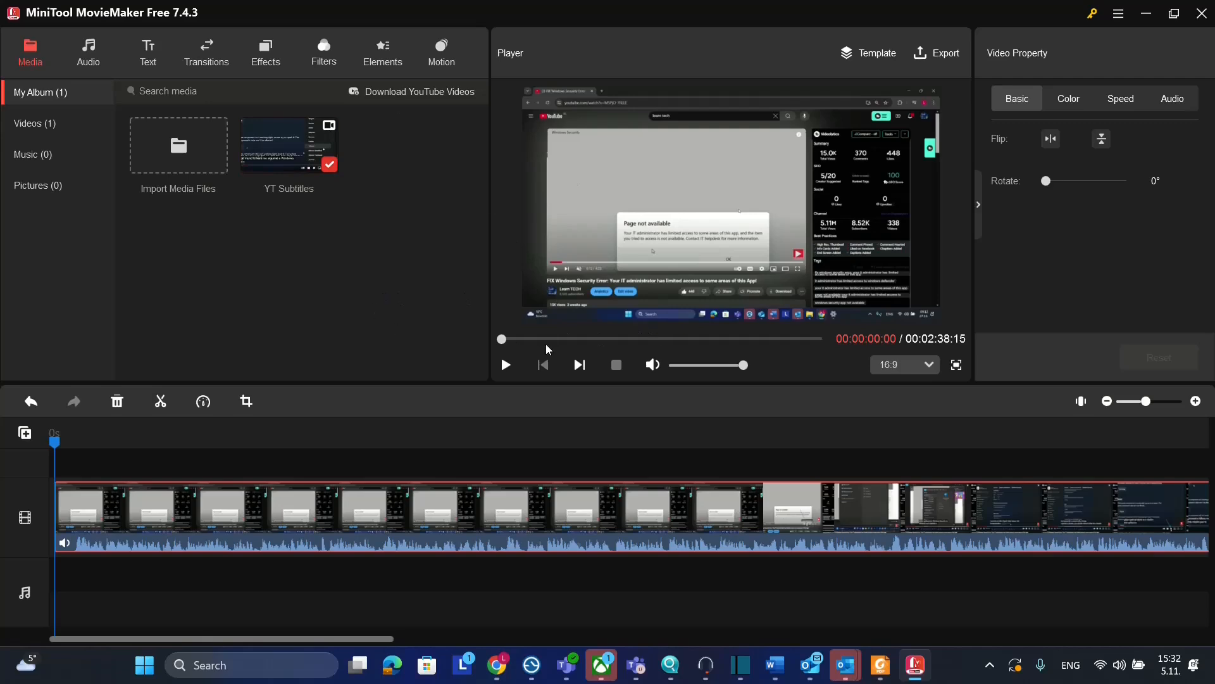
pyautogui.click(652, 366)
pyautogui.click(506, 366)
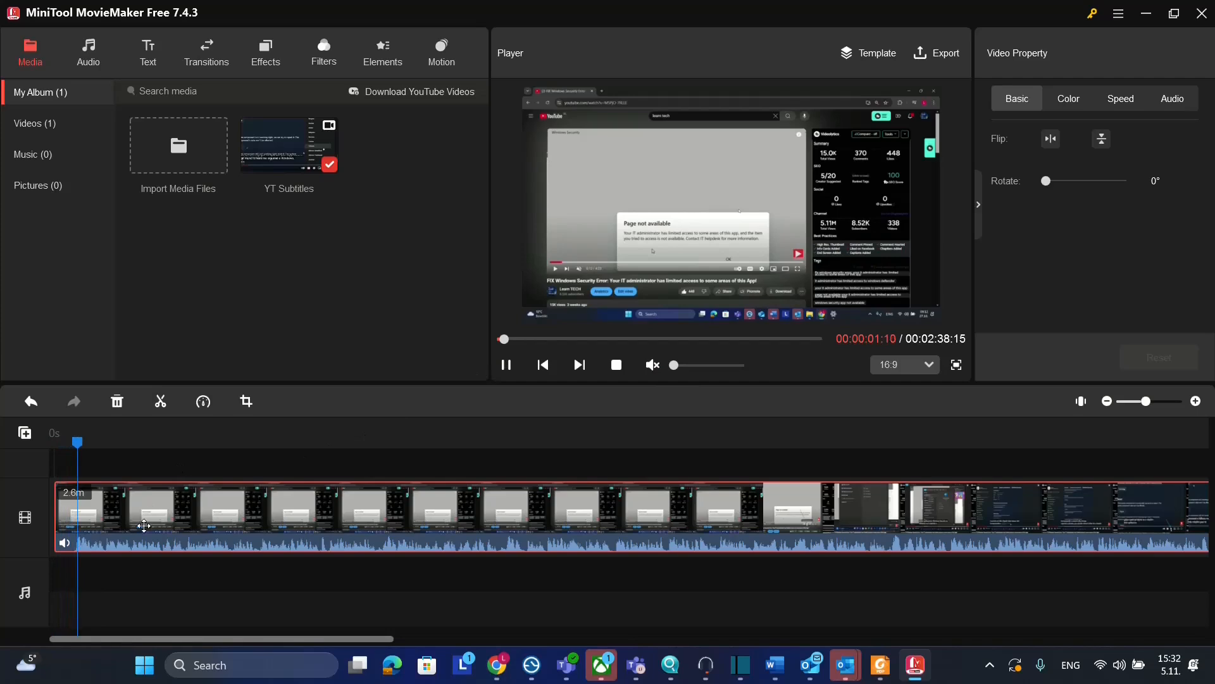
# Pause playback near the start of the video and split the clip at 10.1 s.
pyautogui.press('Home')
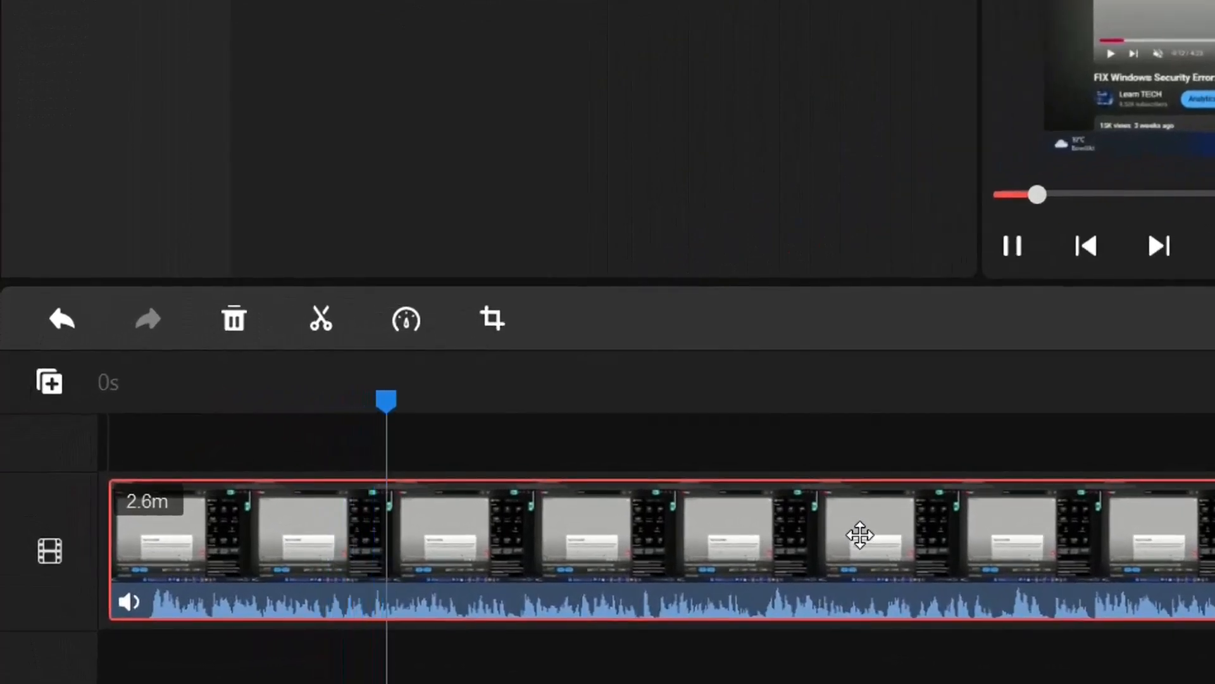
pyautogui.press('space')
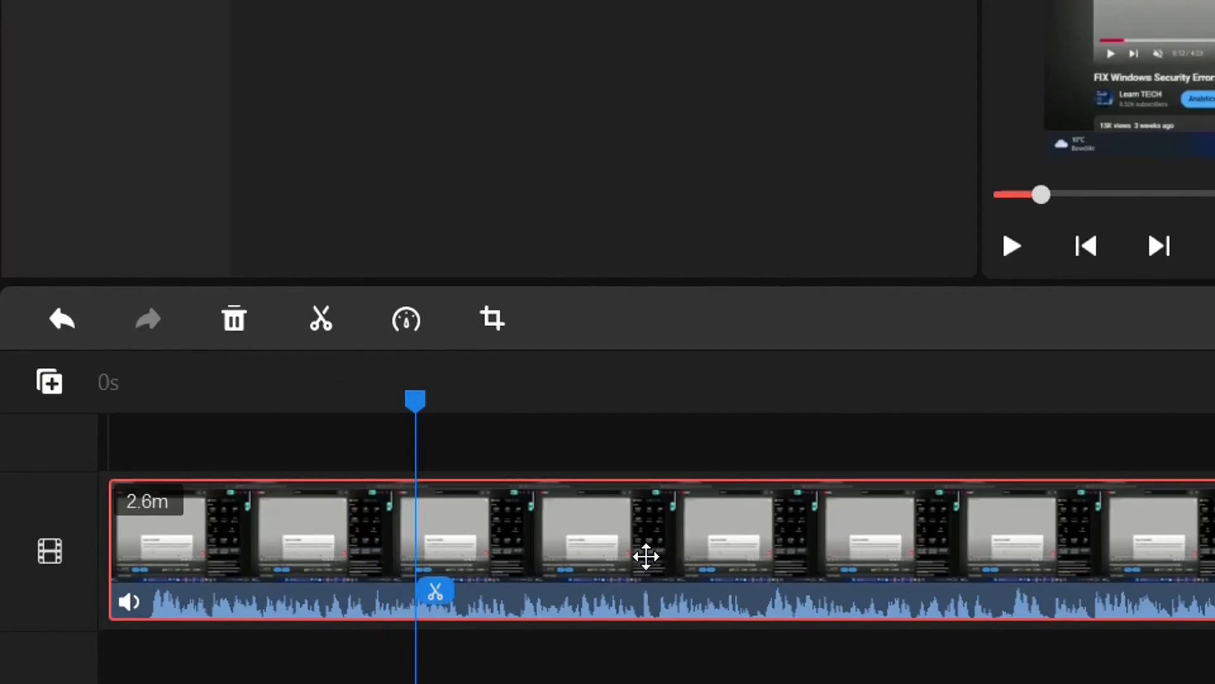
pyautogui.click(1011, 247)
pyautogui.click(1012, 248)
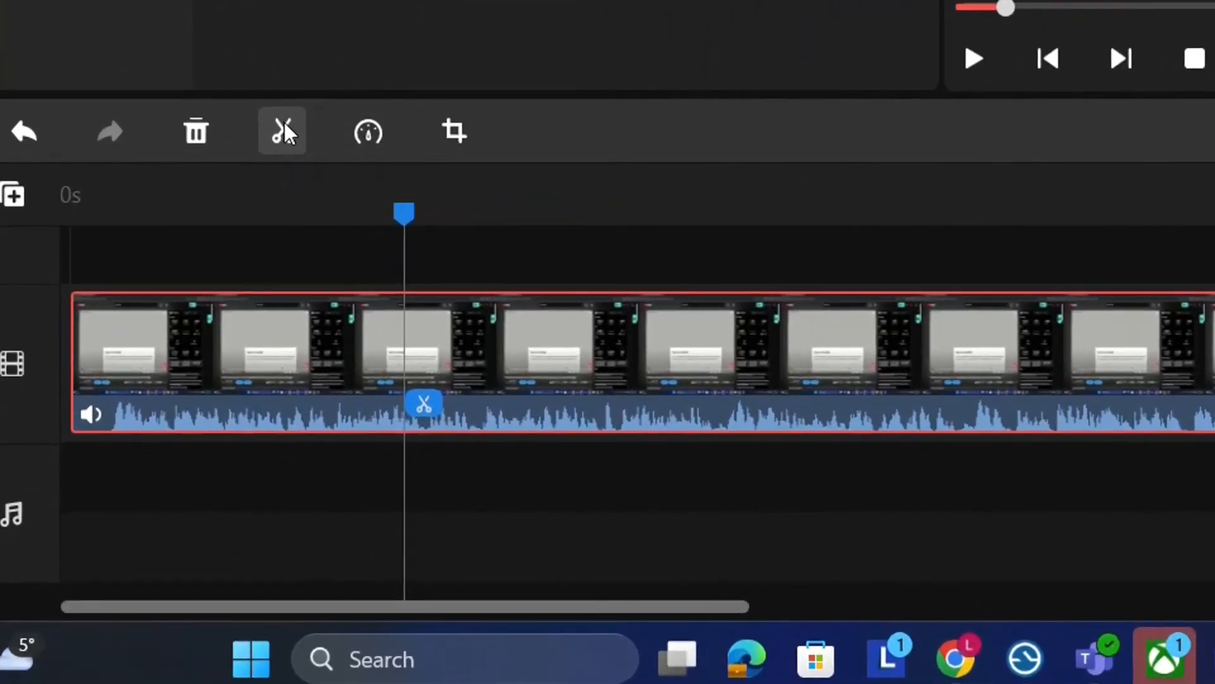
pyautogui.click(283, 131)
# Split the first 10.1-second clip again at 5.8 s.
pyautogui.click(290, 382)
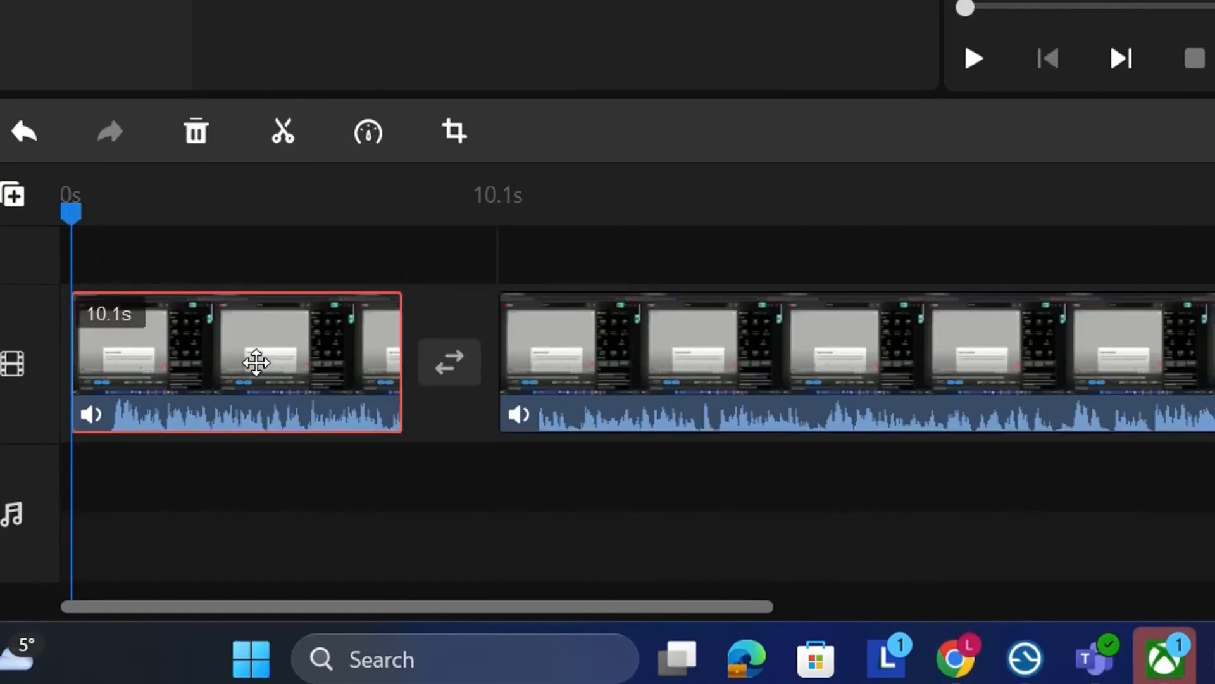
pyautogui.moveTo(73, 242); pyautogui.dragTo(277, 266)
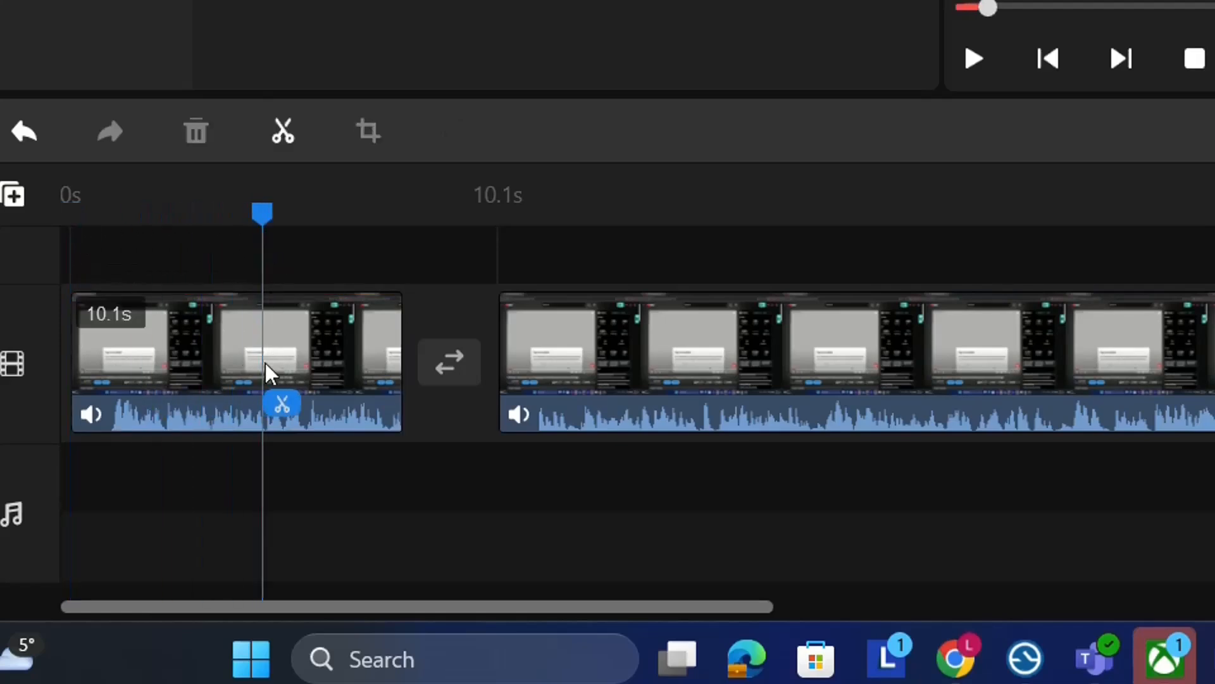
pyautogui.click(284, 138)
pyautogui.click(404, 381)
# Isolate a 4.3-second segment starting at 10.8 s on the timeline and delete it.
pyautogui.rightClick(436, 366)
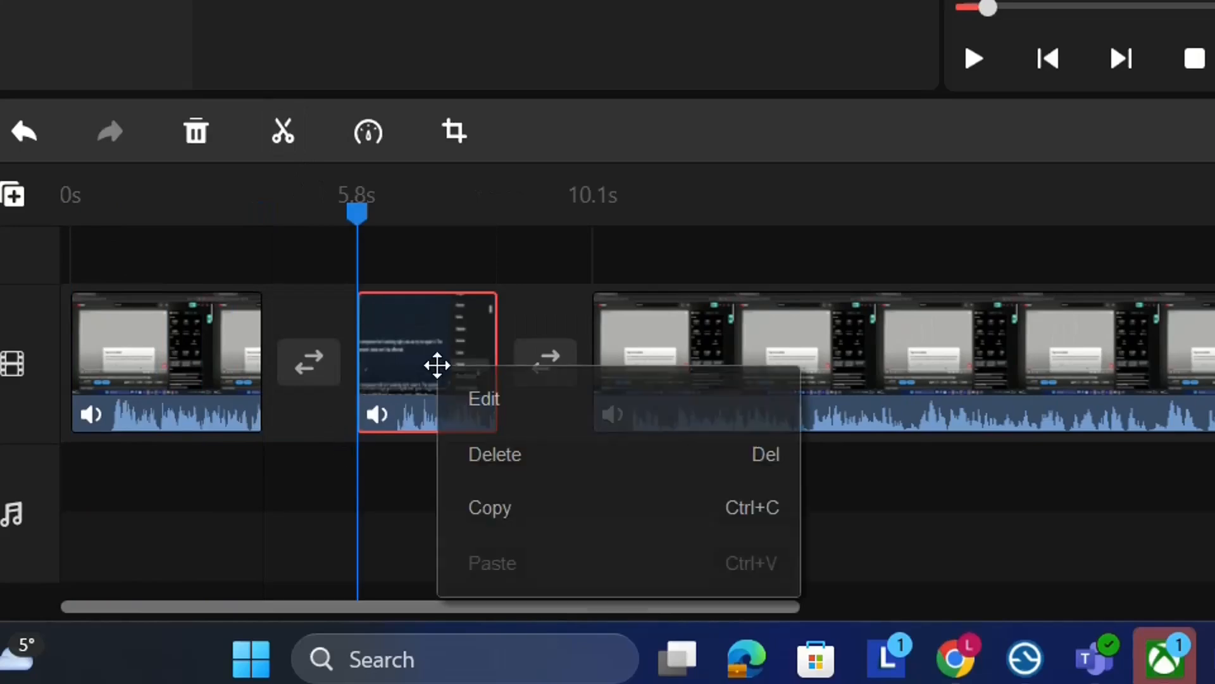
pyautogui.moveTo(426, 426); pyautogui.dragTo(868, 361)
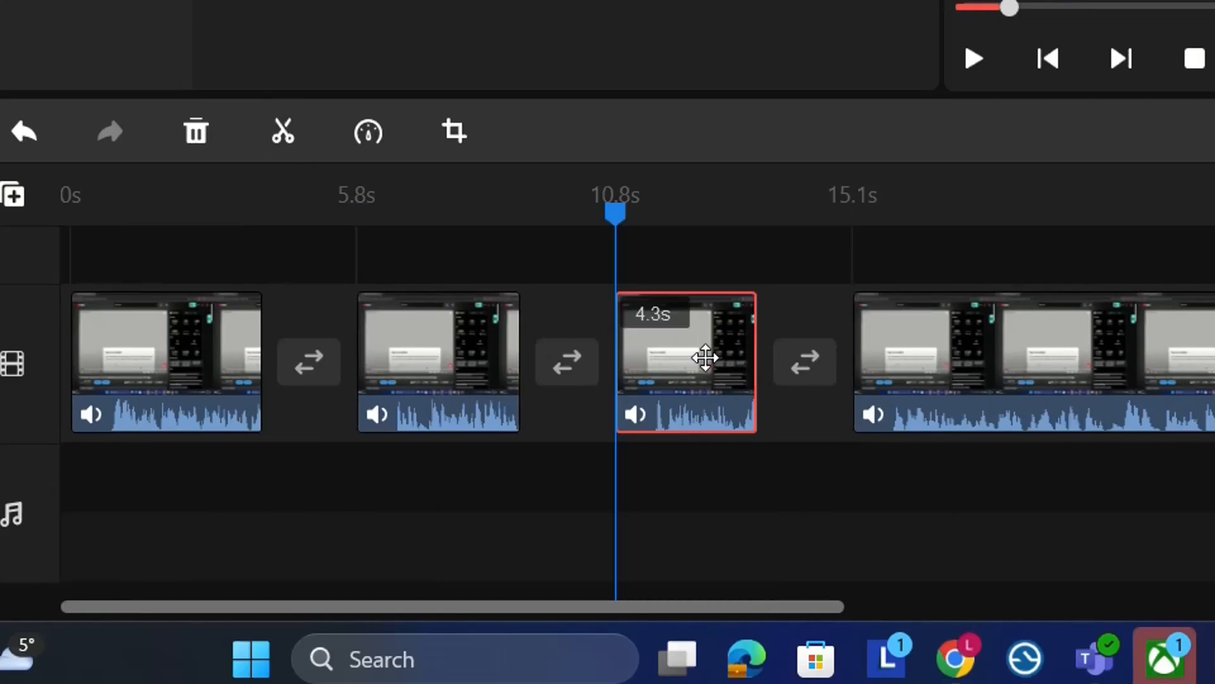
pyautogui.rightClick(666, 347)
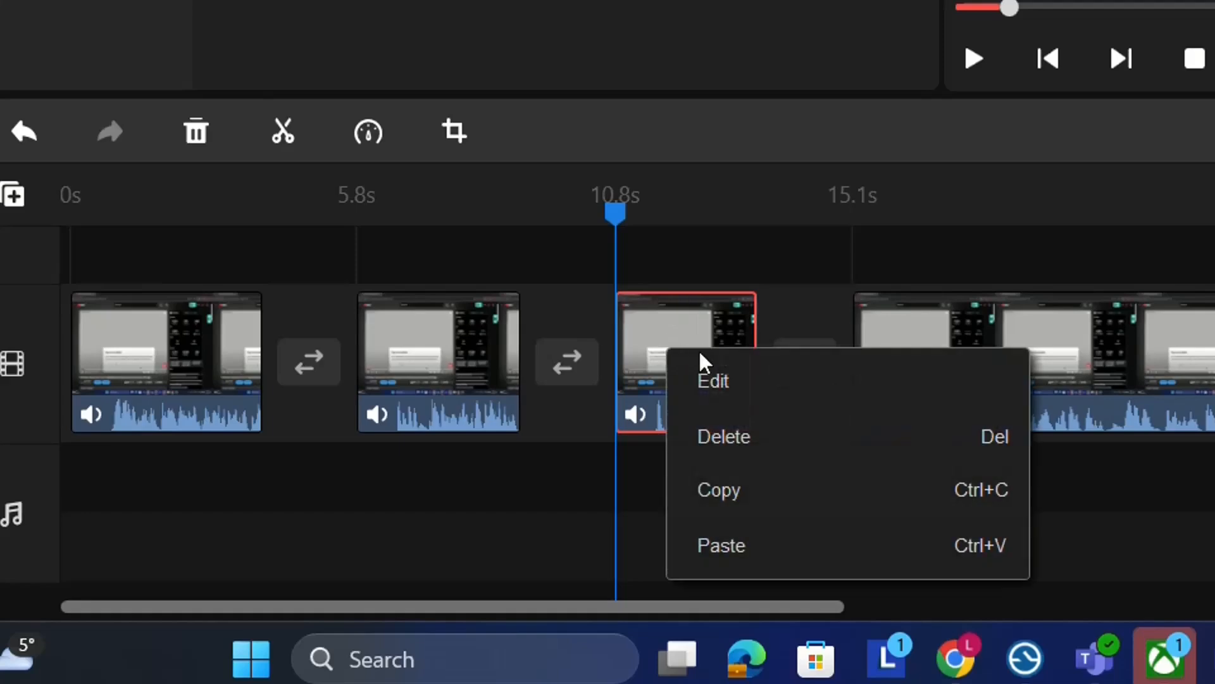
pyautogui.click(714, 435)
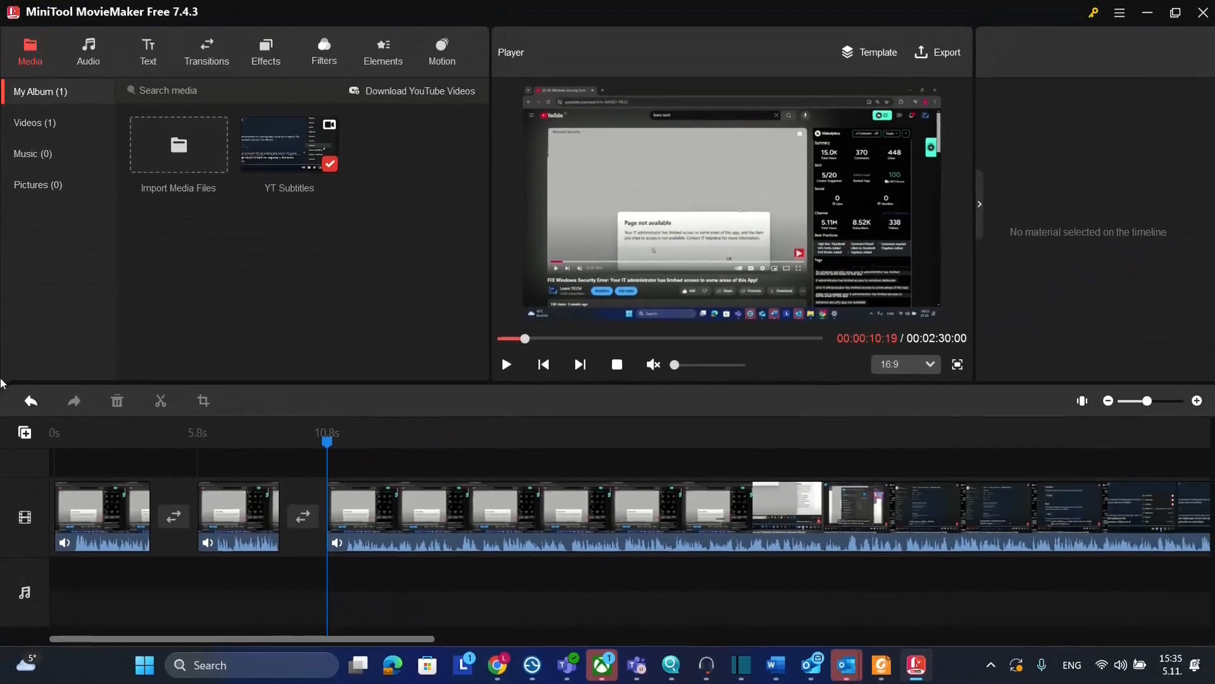
# Add the trending music track Photo Album at 10.8 s and place the playhead at the track's end.
pyautogui.click(92, 57)
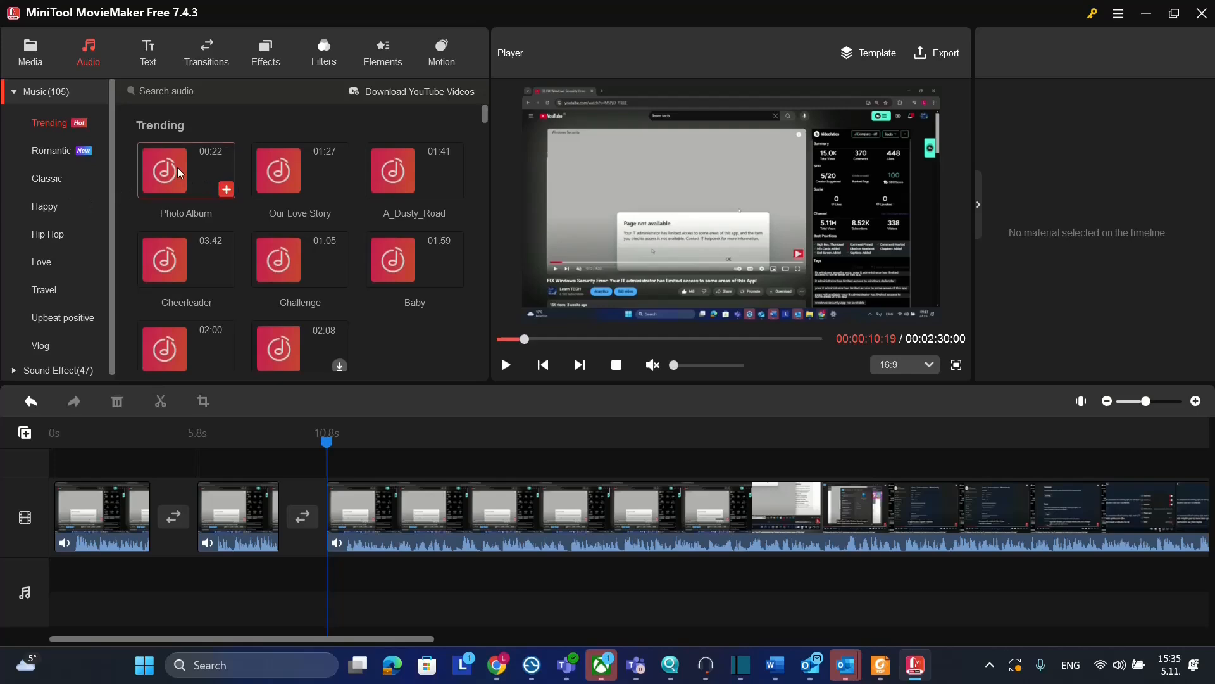
pyautogui.click(227, 189)
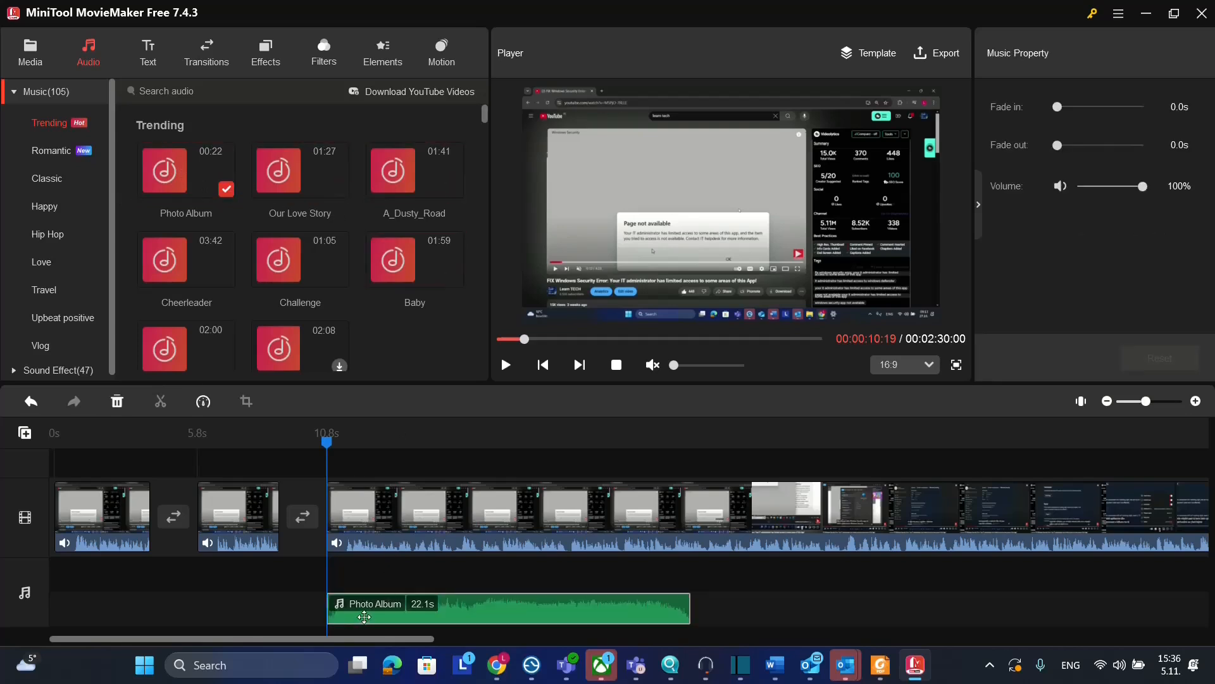
pyautogui.moveTo(353, 620); pyautogui.dragTo(360, 619)
pyautogui.click(686, 516)
pyautogui.click(687, 516)
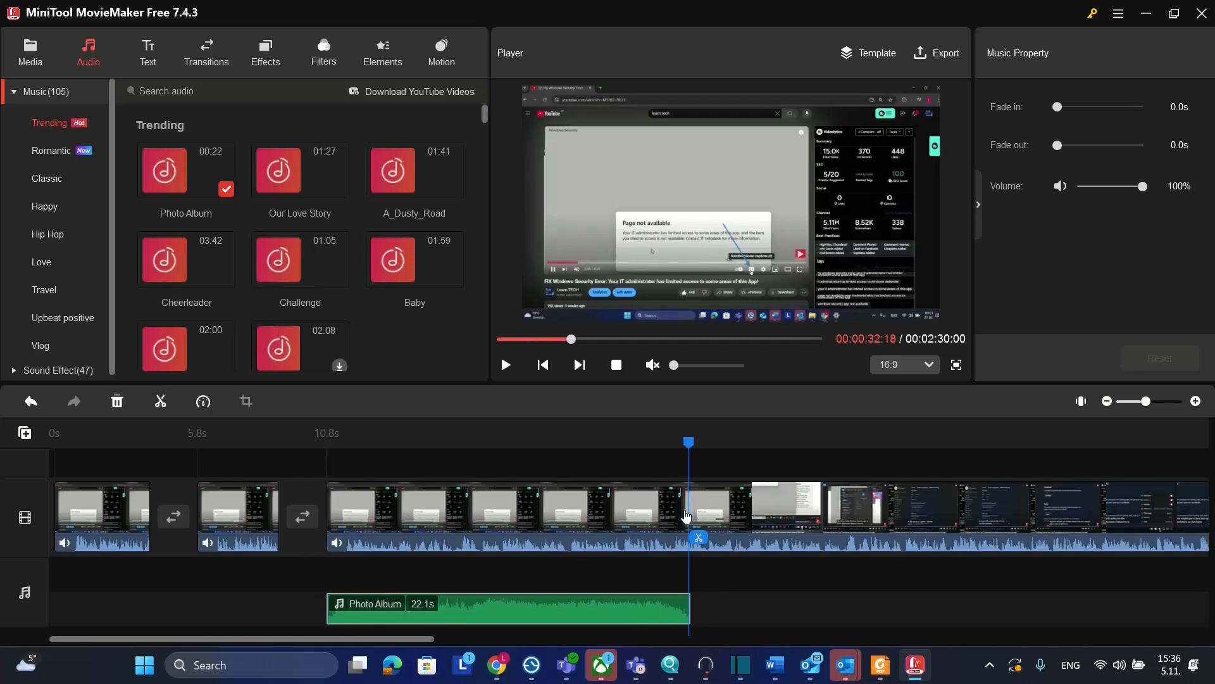
pyautogui.scroll(-1, 162, 193)
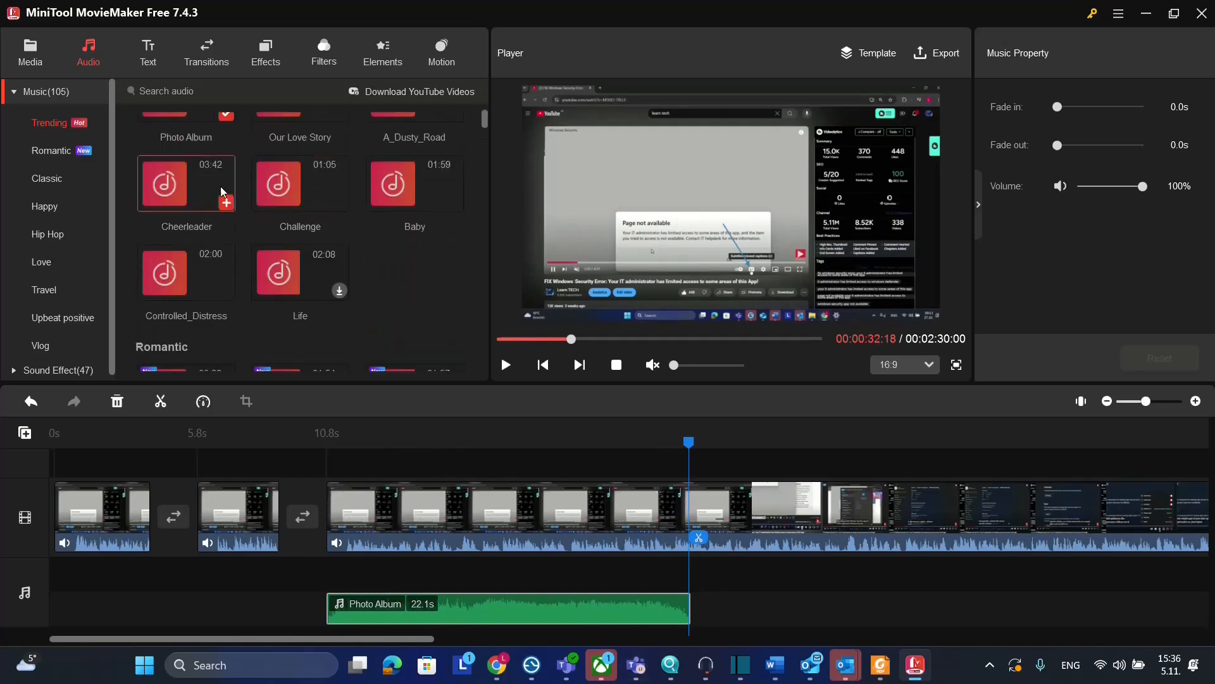
pyautogui.scroll(1, 298, 202)
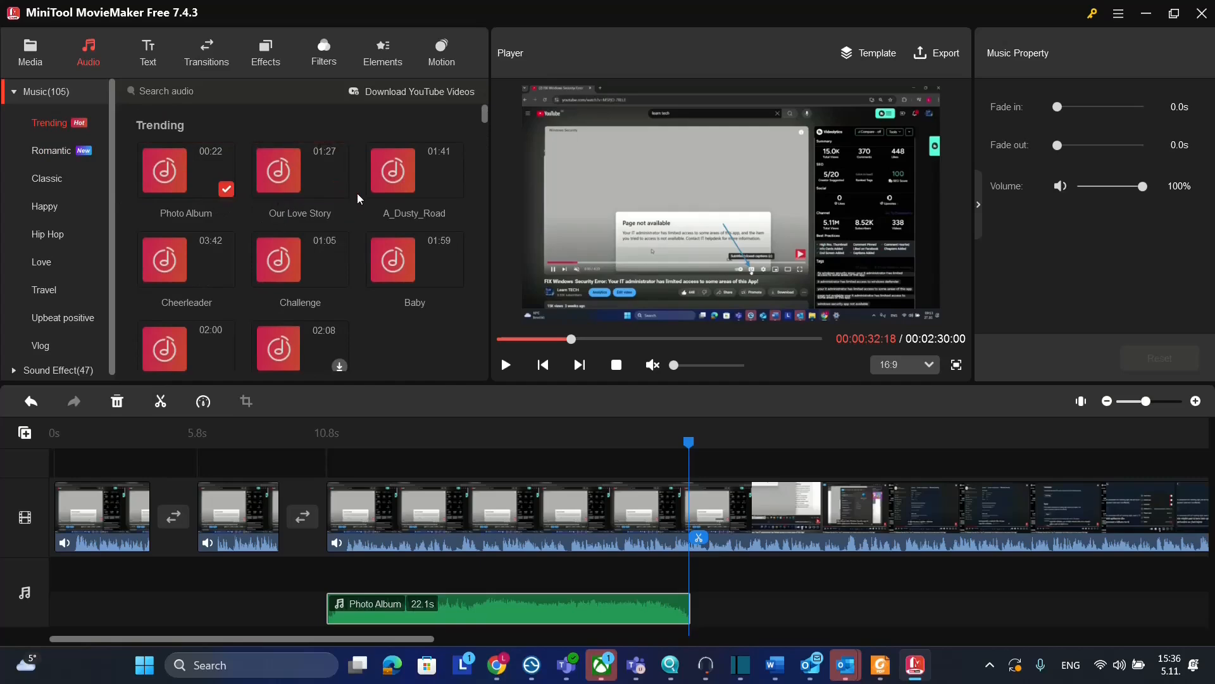
pyautogui.click(46, 206)
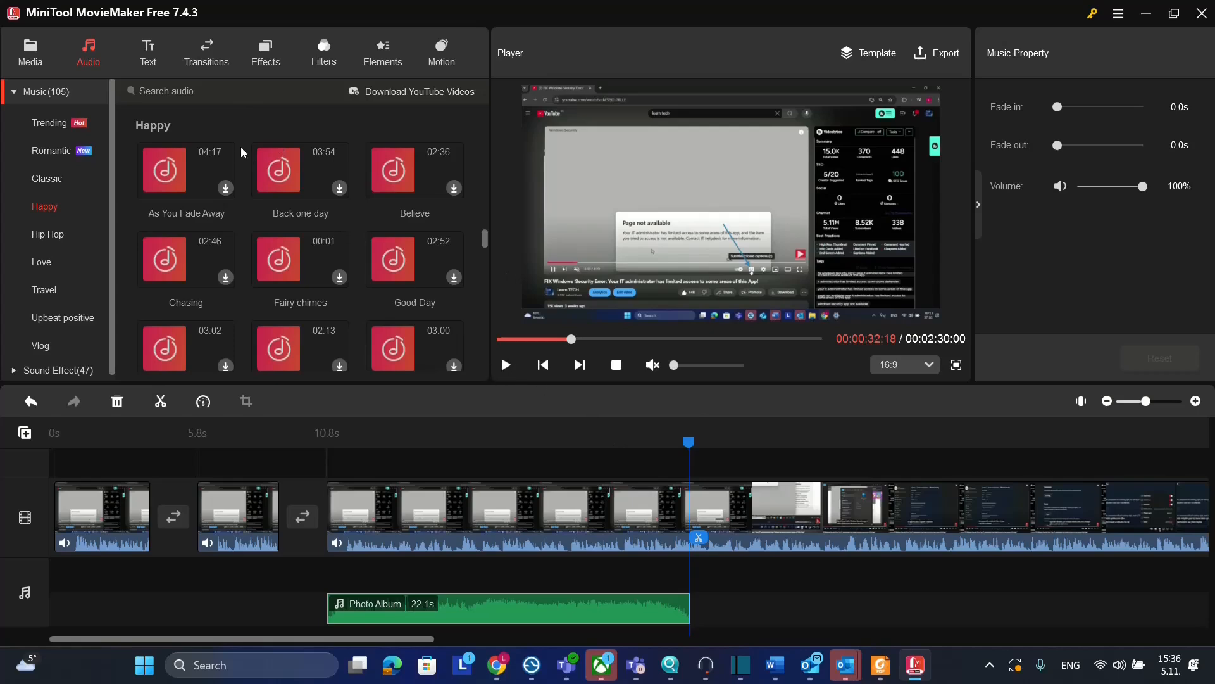
# Add a Caption5 title at the playhead, change its text to LEARN TECH, and move it toward the frame's upper right corner.
pyautogui.click(151, 65)
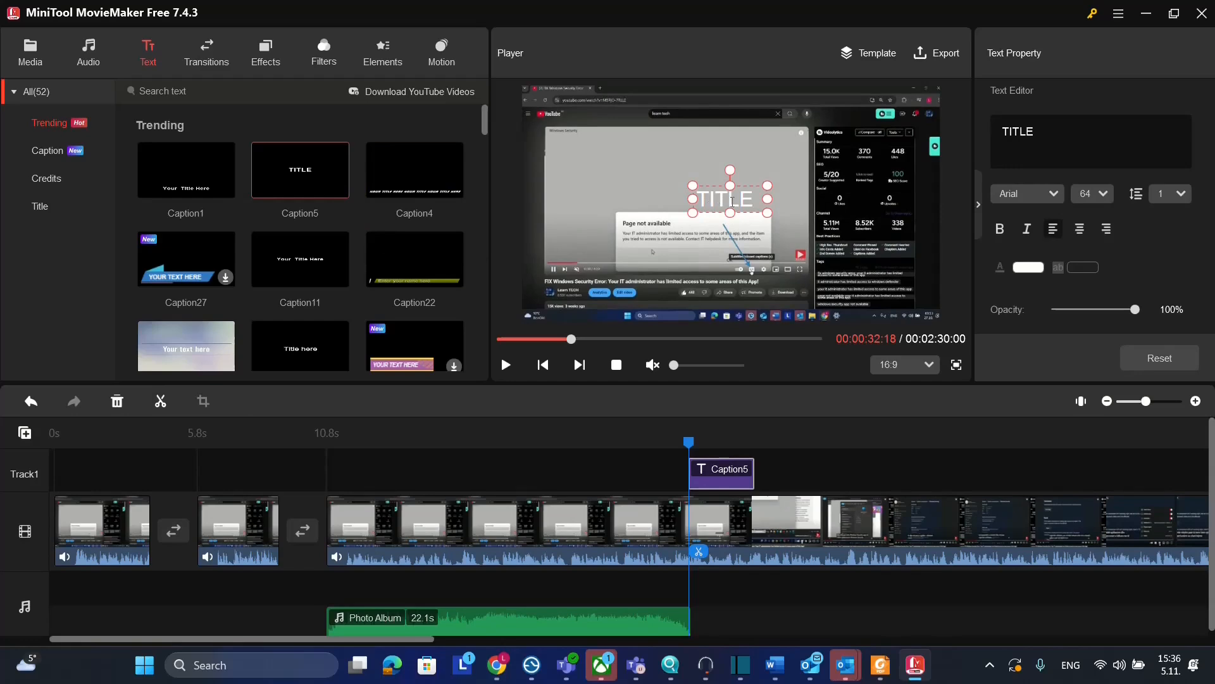
pyautogui.doubleClick(721, 197)
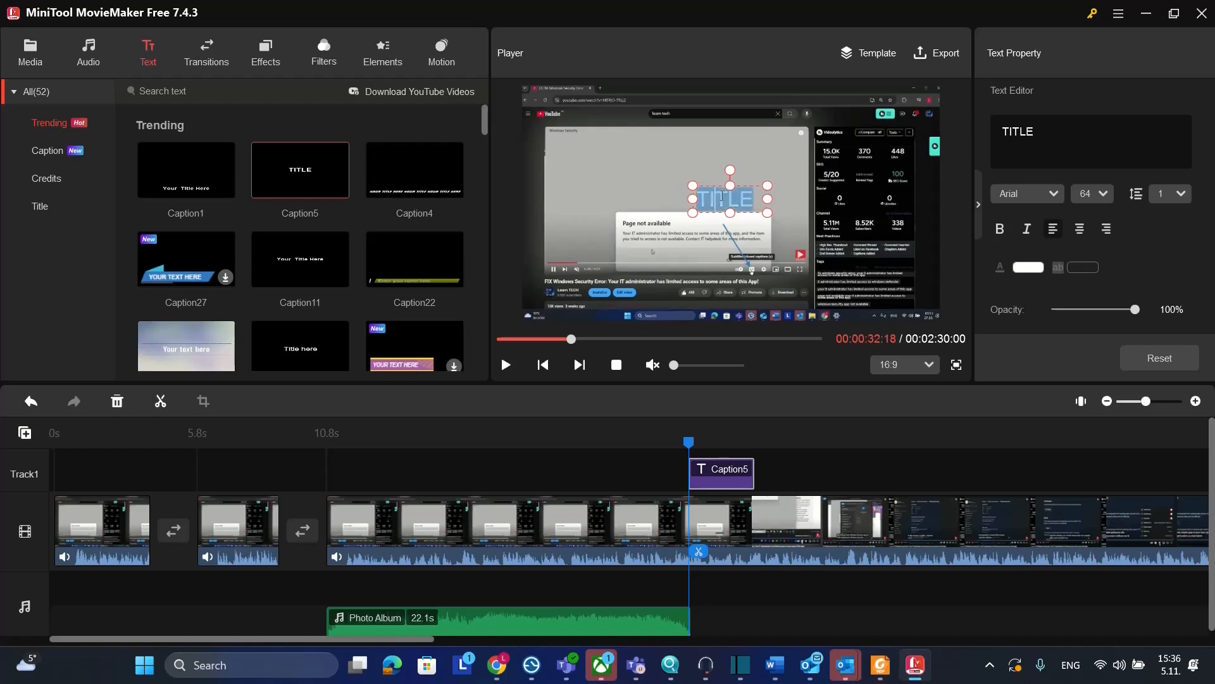
pyautogui.write('LEARN TECH')
pyautogui.moveTo(721, 196); pyautogui.dragTo(884, 149)
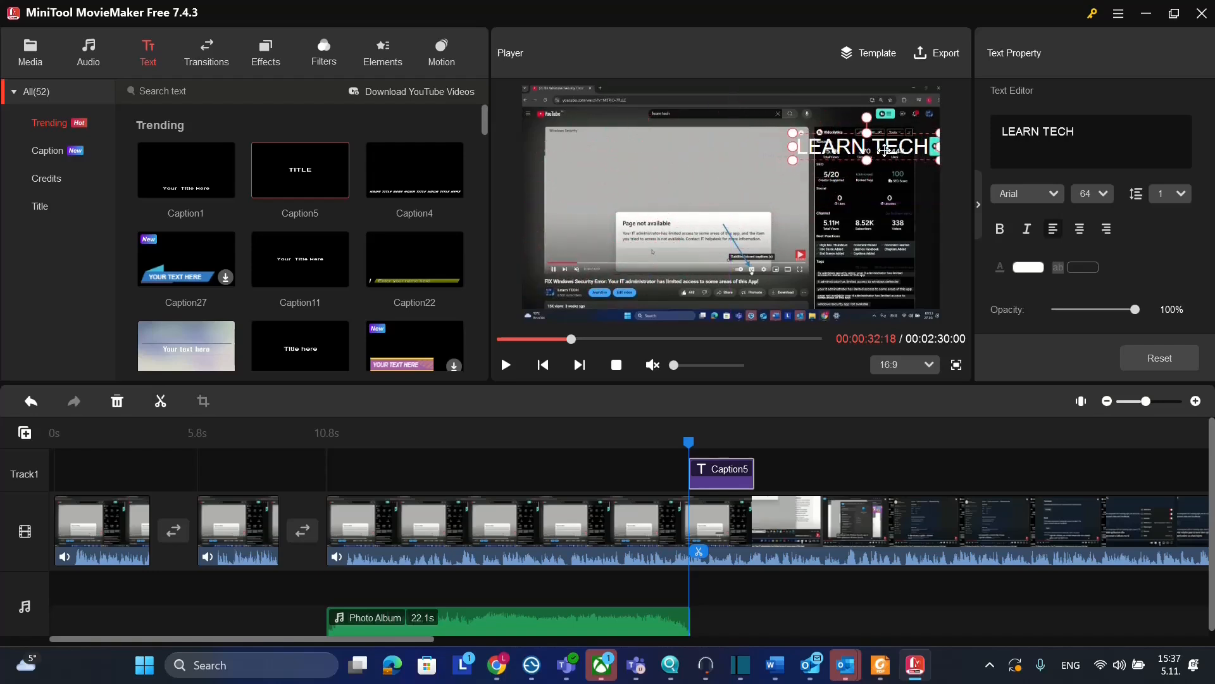
# Play the video through the LEARN TECH caption to check it, and pause after the caption ends.
pyautogui.click(506, 365)
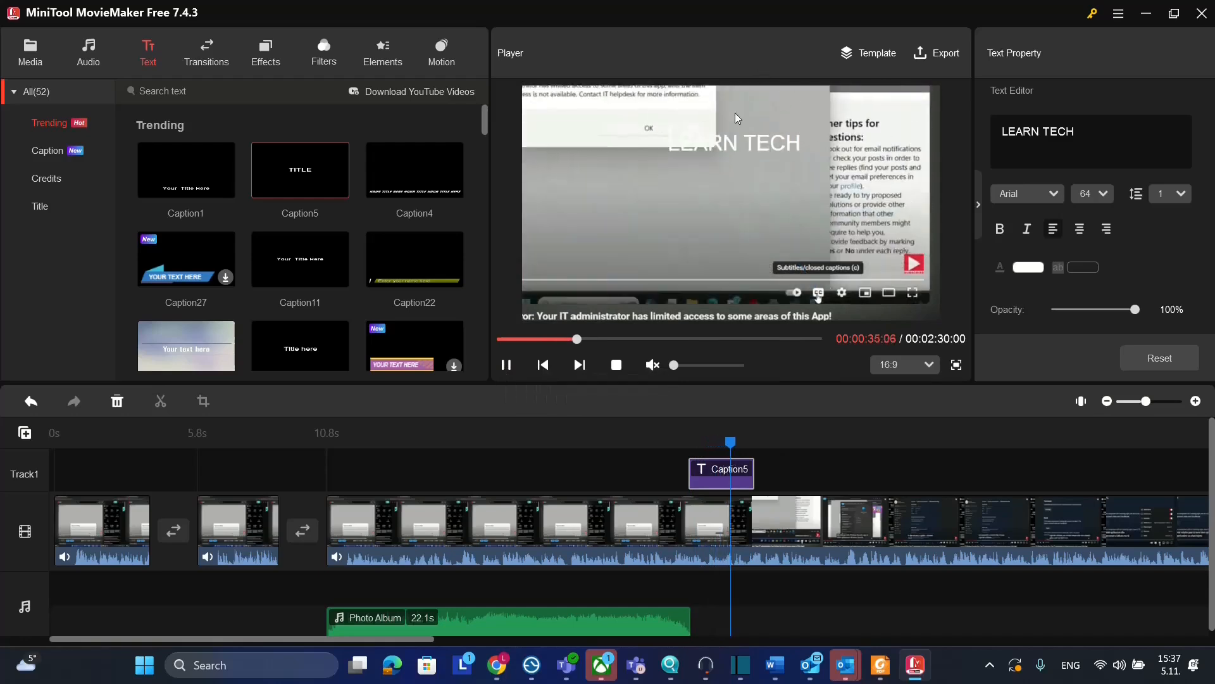
pyautogui.scroll(-1, 810, 592)
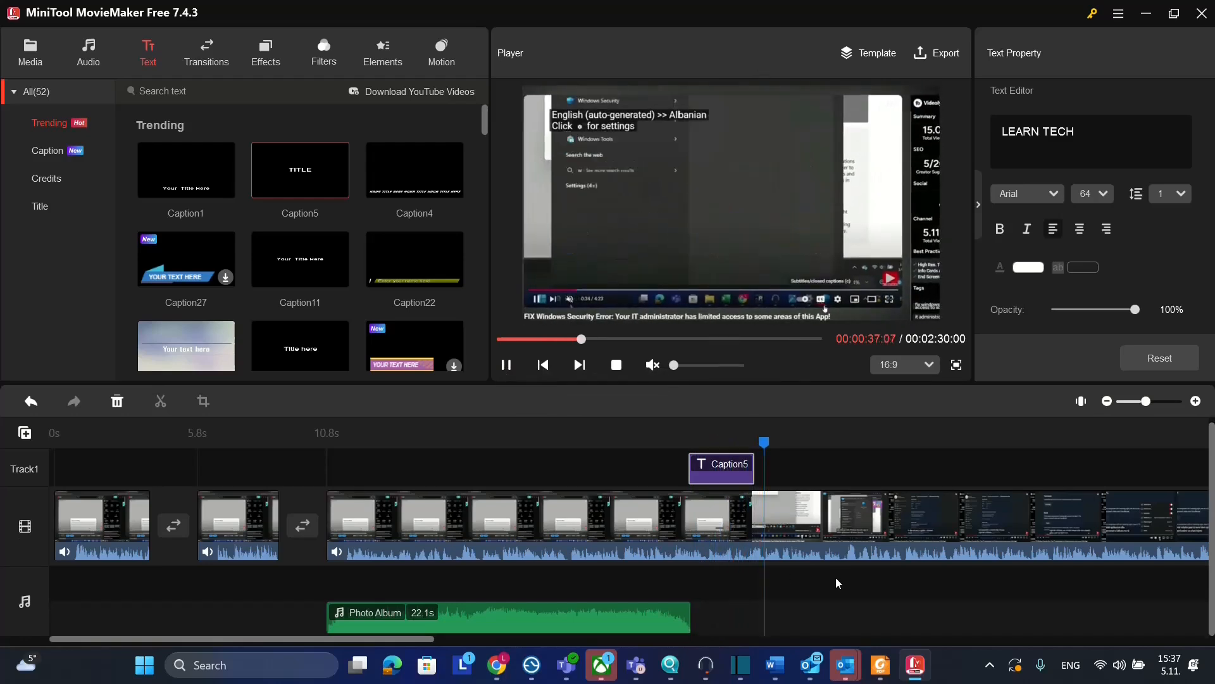
pyautogui.click(718, 467)
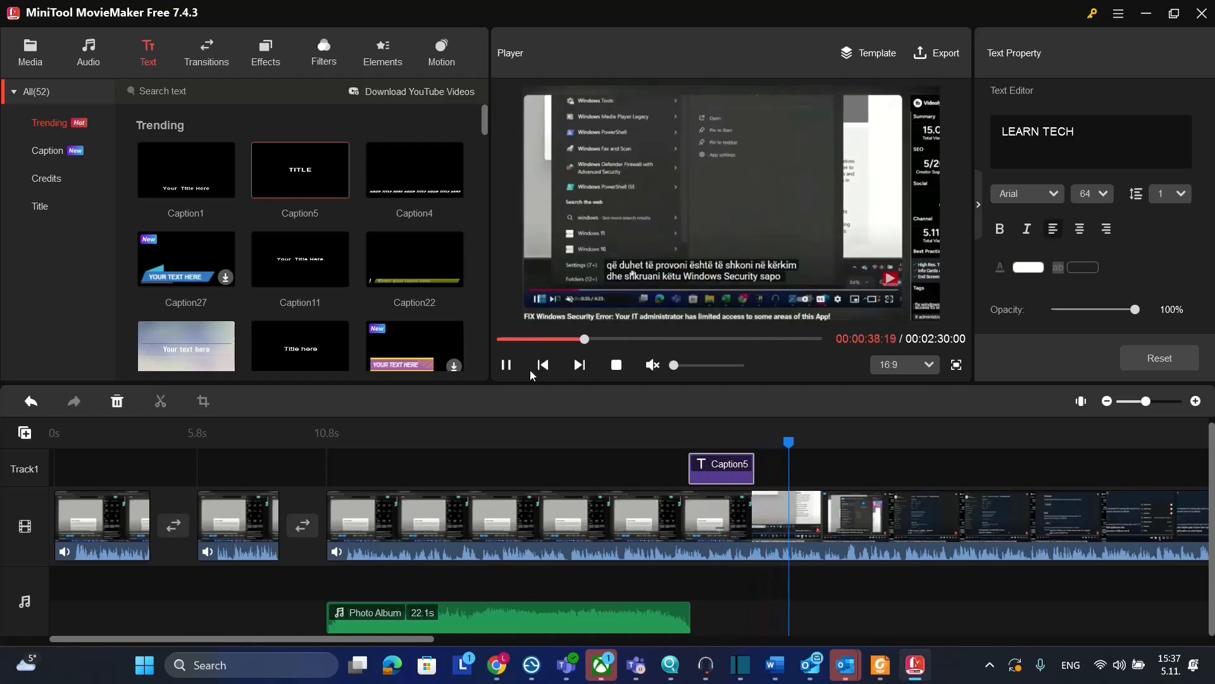
pyautogui.click(507, 364)
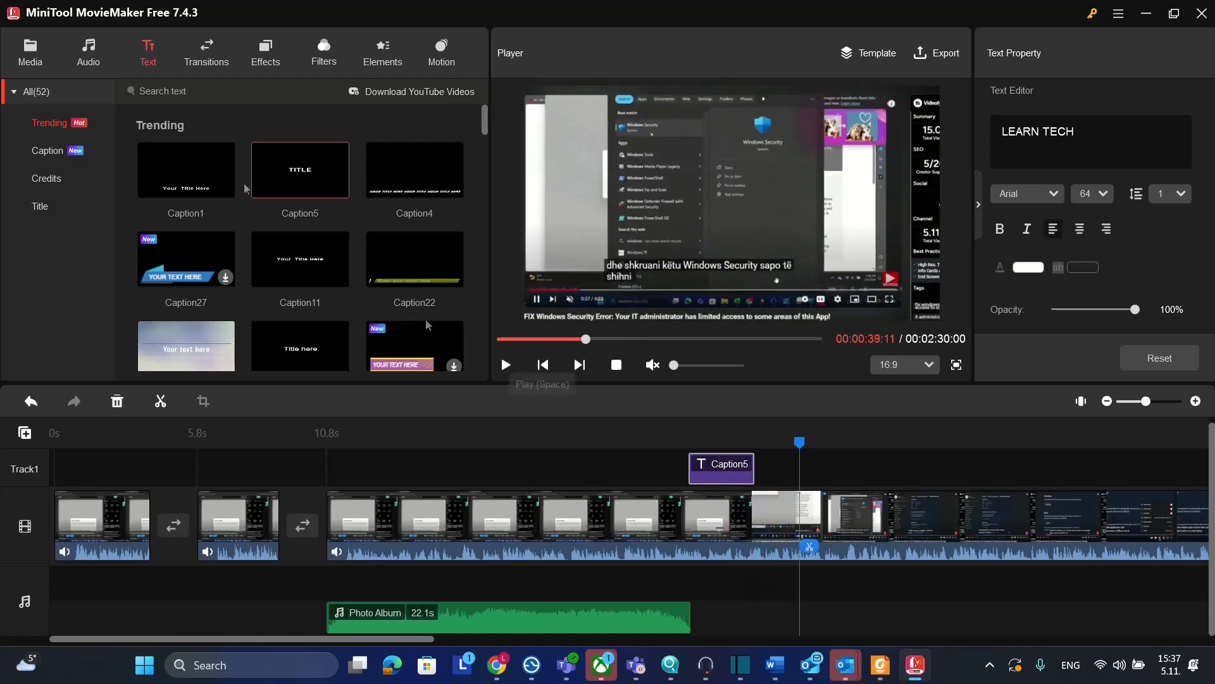
pyautogui.click(210, 64)
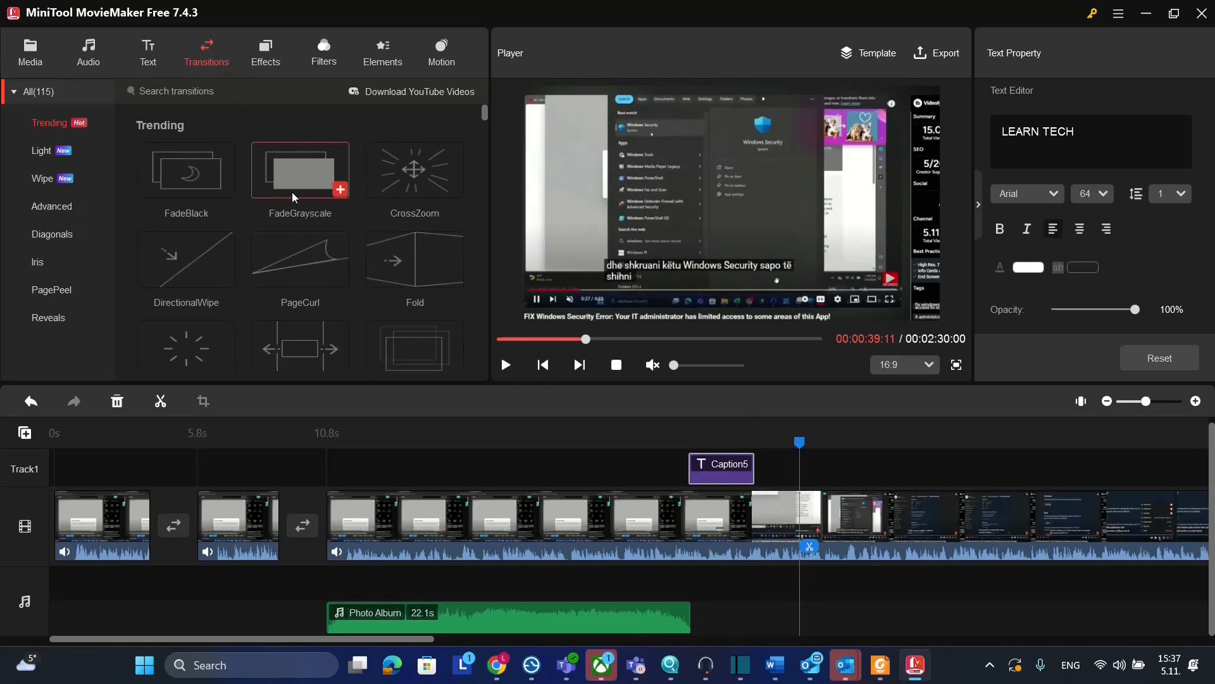
pyautogui.moveTo(317, 188)
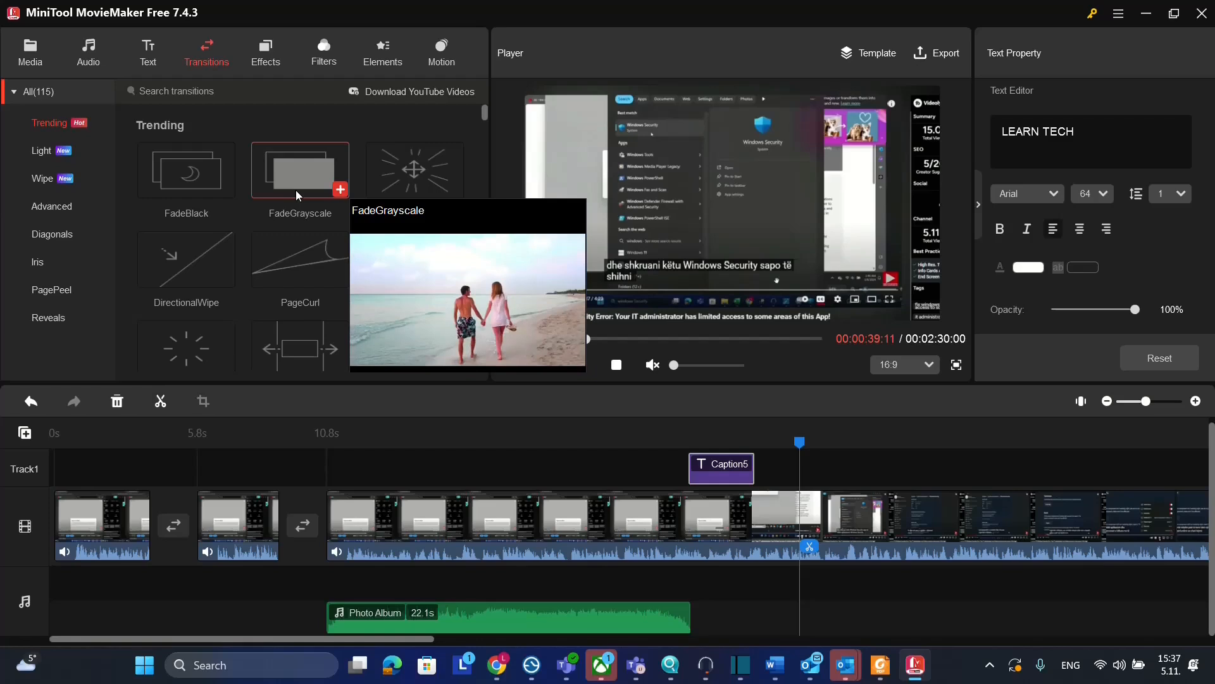
# Apply the trending Comic speedlines 2 and Black in effects to the first clip on the timeline, previewing the speedlines in playback.
pyautogui.click(266, 61)
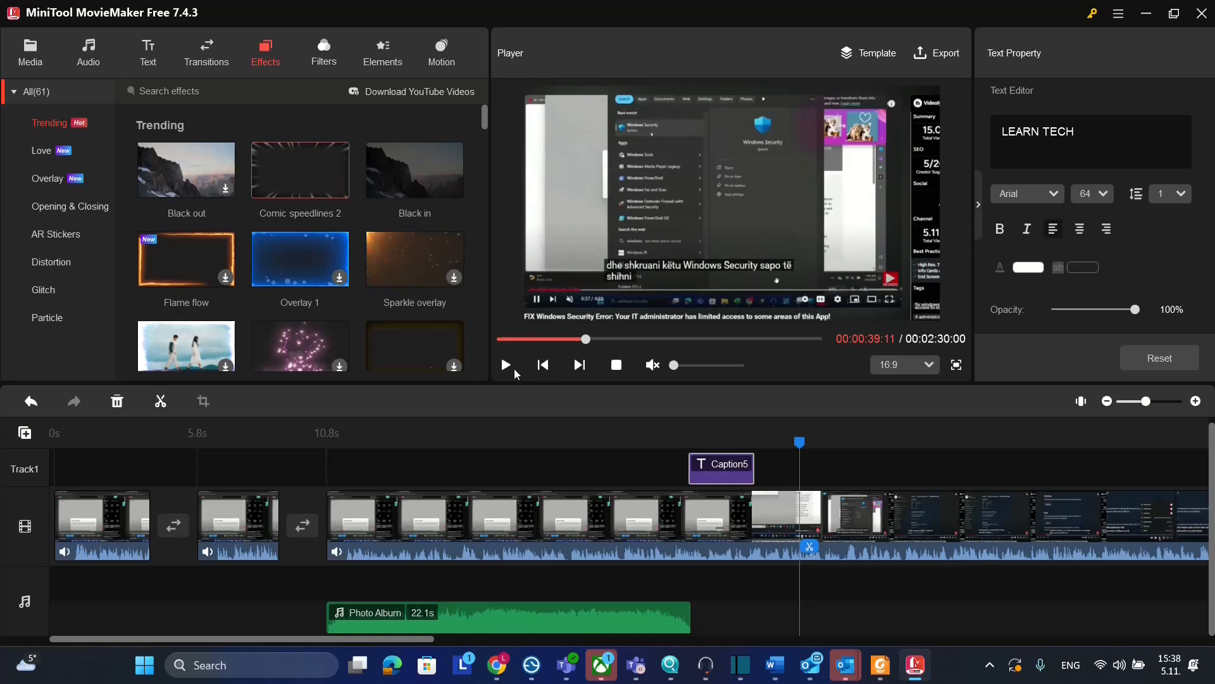
pyautogui.click(512, 367)
pyautogui.click(94, 532)
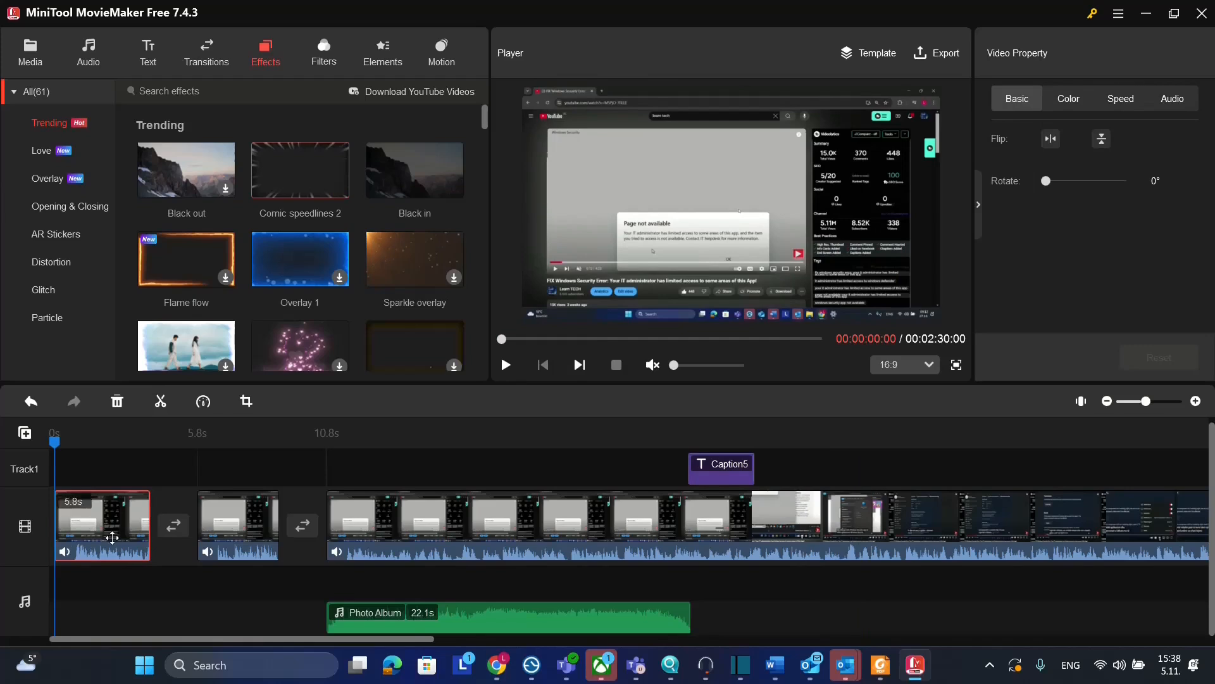
pyautogui.hotkey('ctrl', 'a')
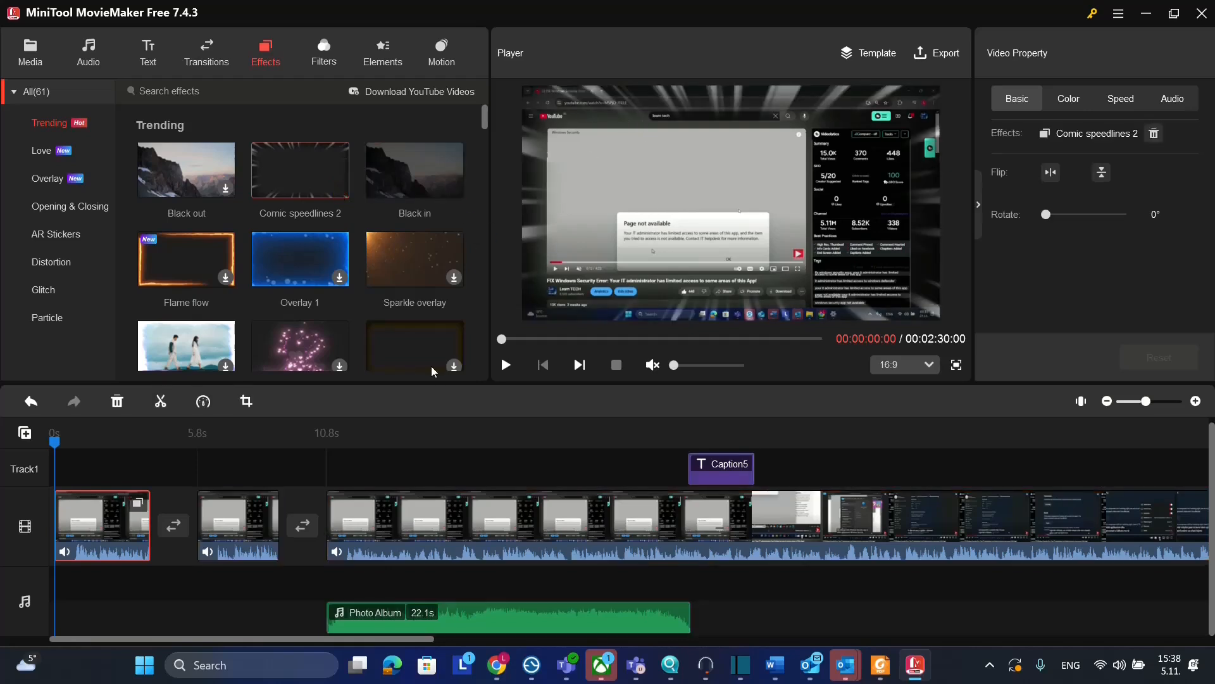
pyautogui.click(507, 366)
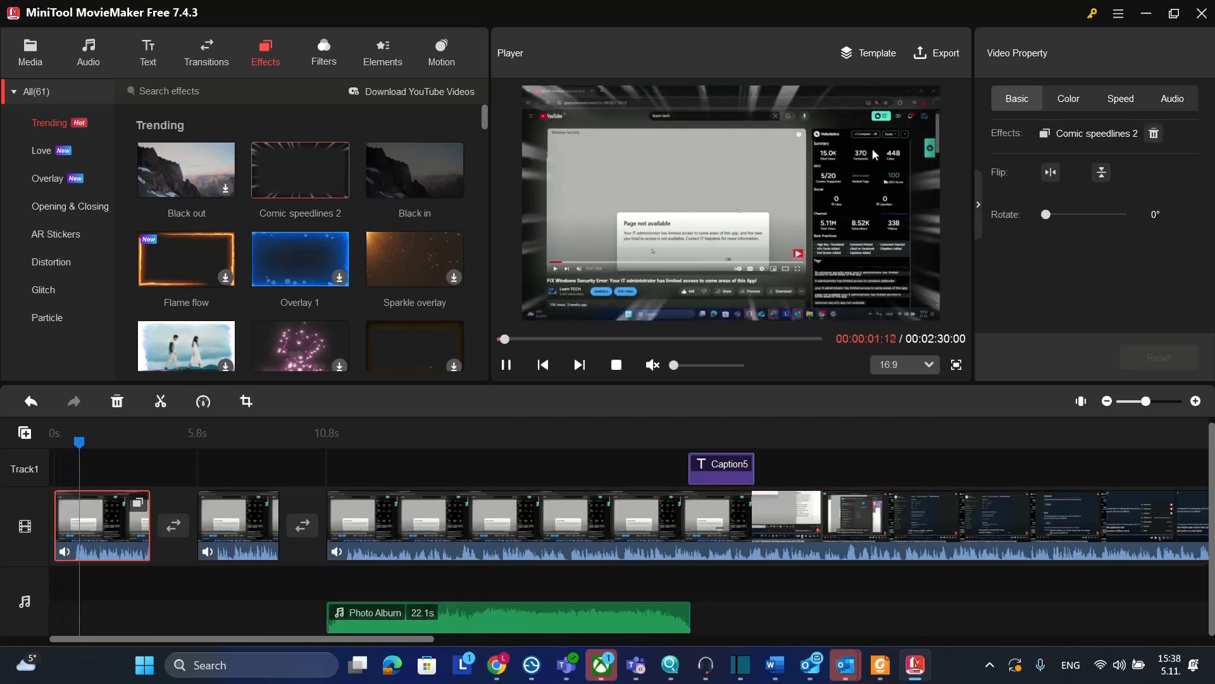
pyautogui.click(454, 189)
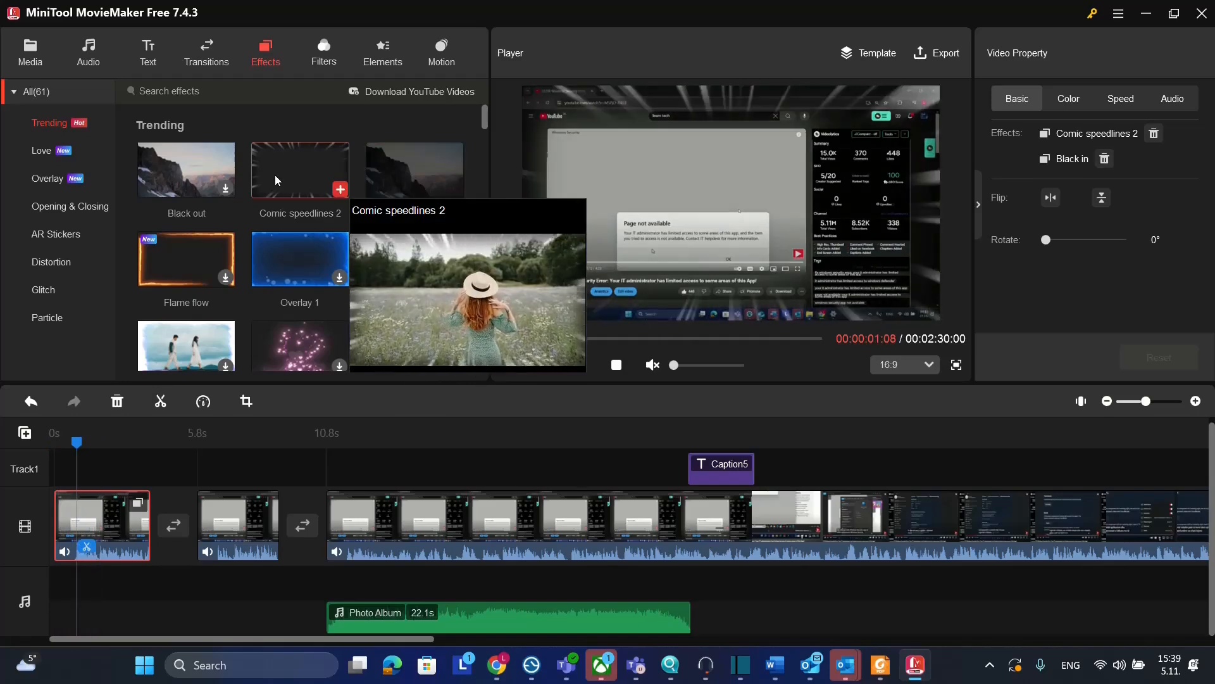
# Look through the trending filters and download the Blackcat filter.
pyautogui.click(321, 54)
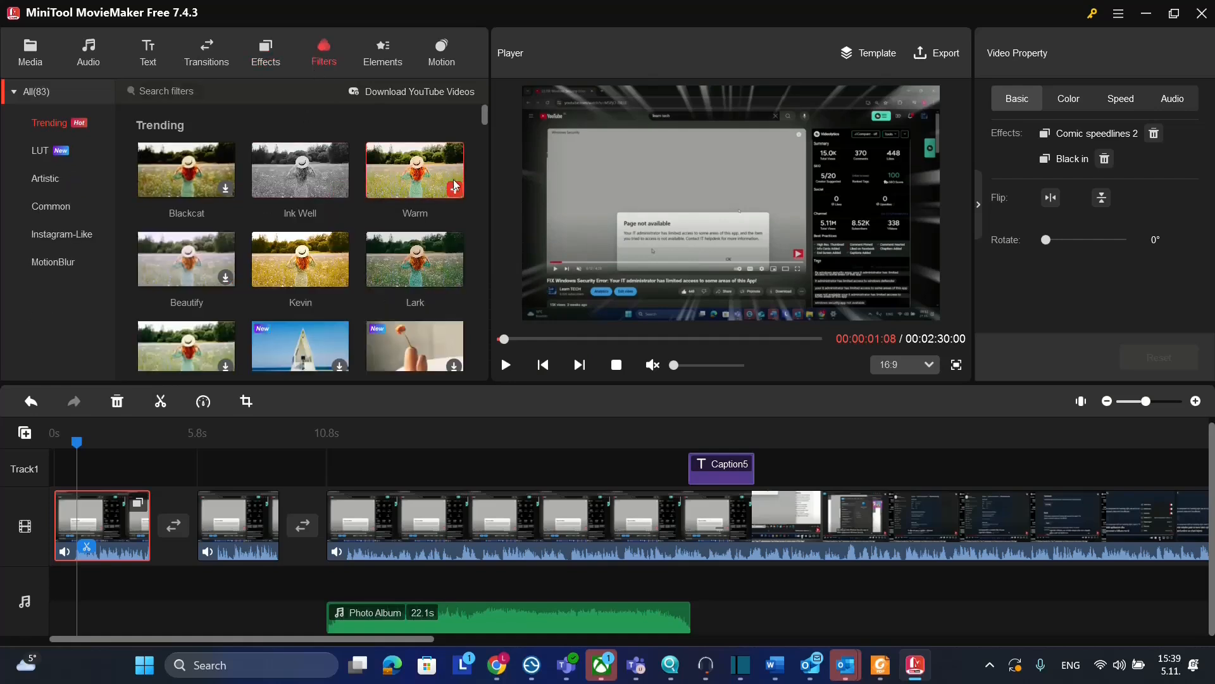
pyautogui.moveTo(347, 274)
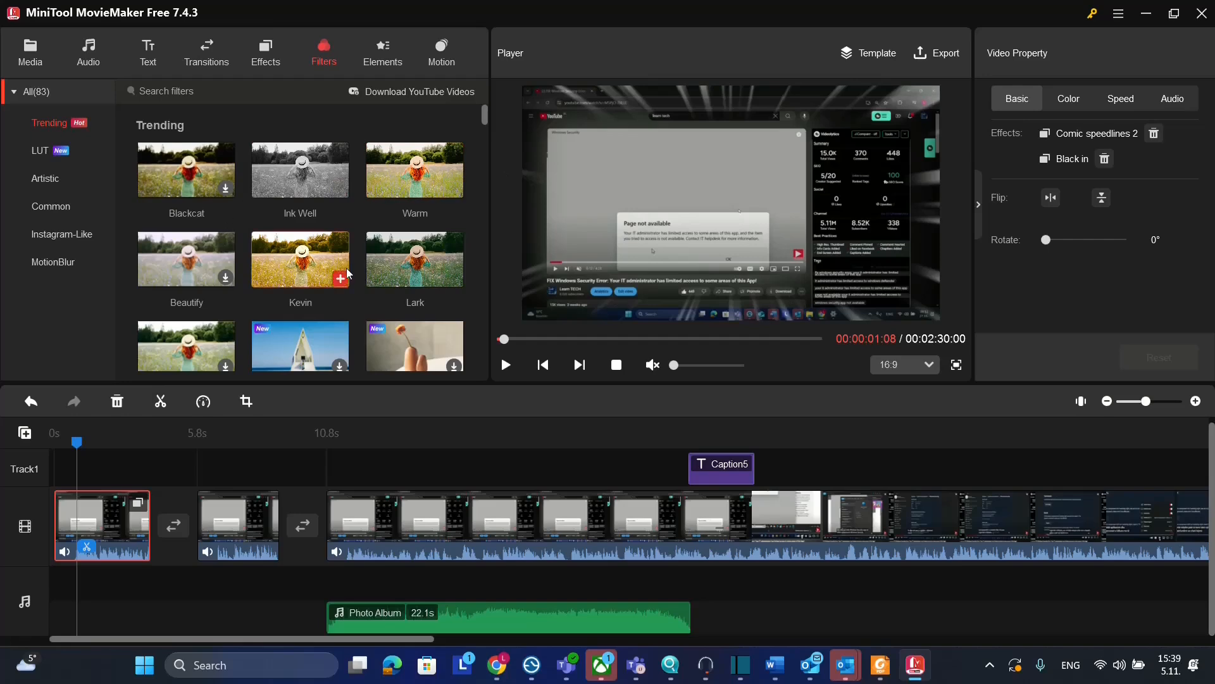
pyautogui.scroll(-1, 252, 324)
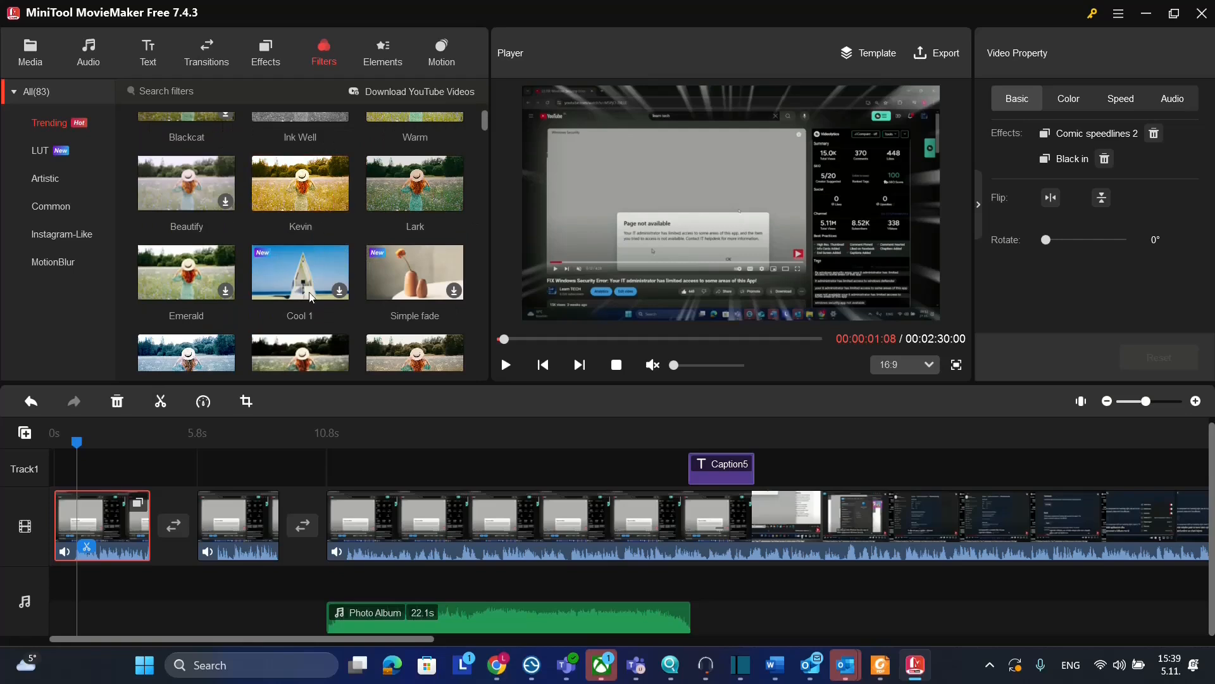
pyautogui.scroll(1, 310, 296)
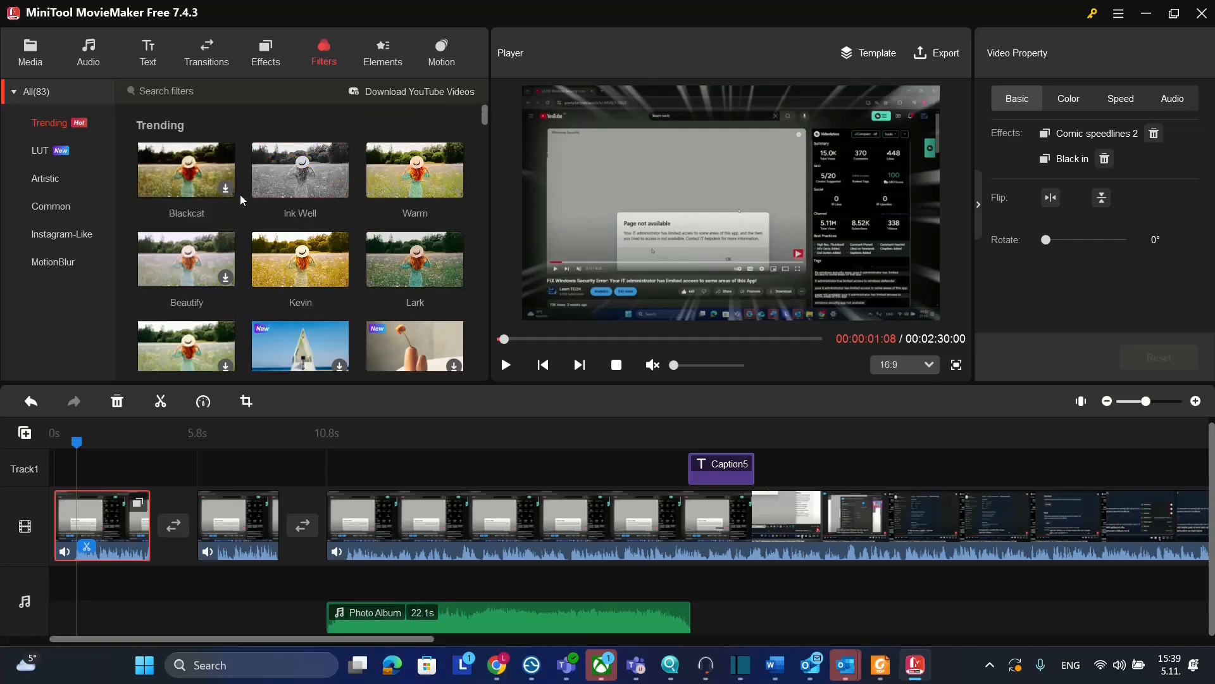
pyautogui.click(226, 189)
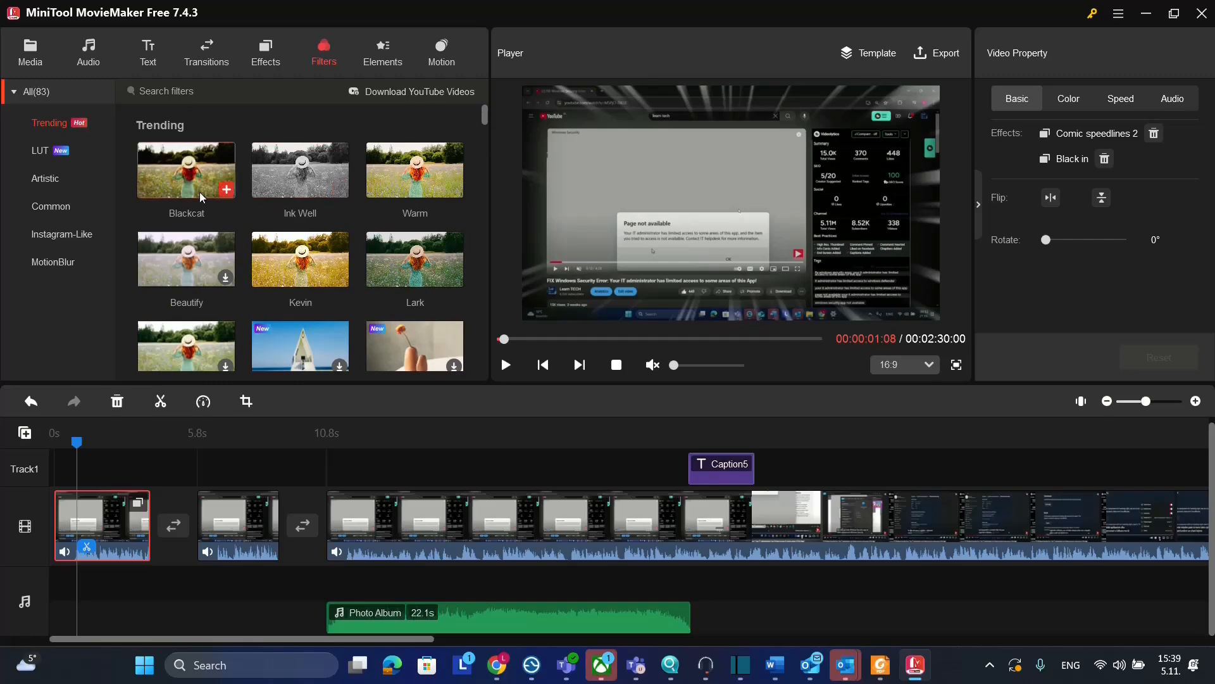
# Delete the two short clips before the long main clip, apply the Blackcat filter to the main clip and play it.
pyautogui.press('Delete')
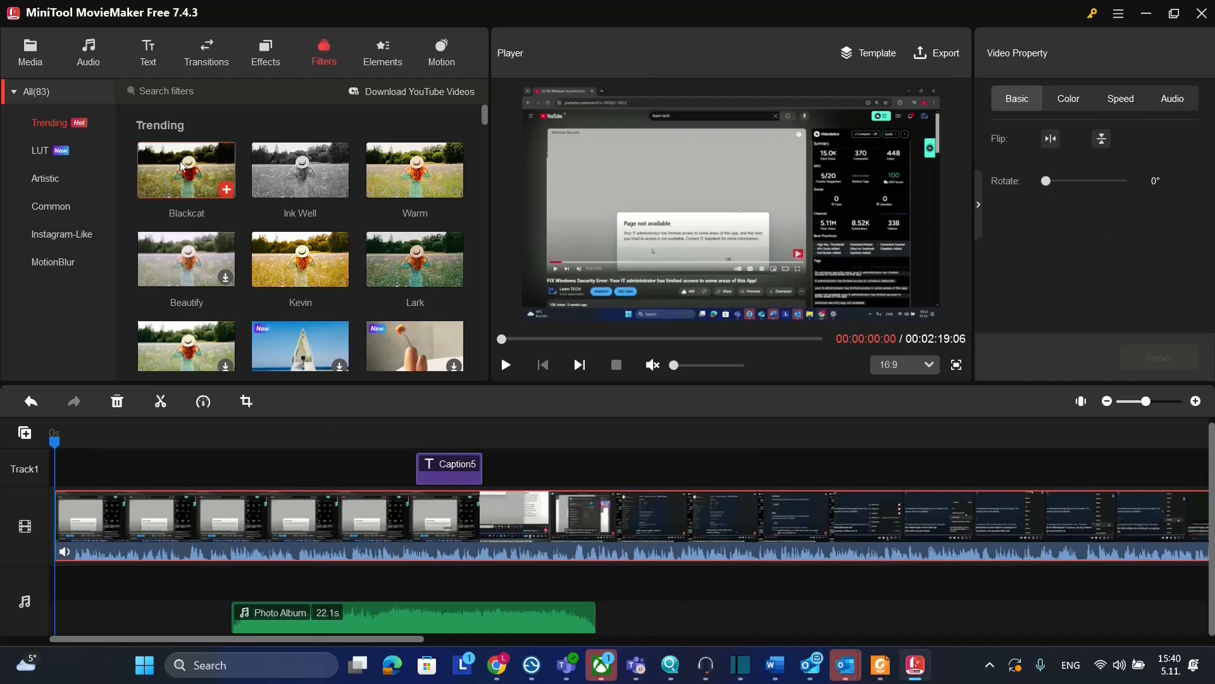
pyautogui.click(227, 190)
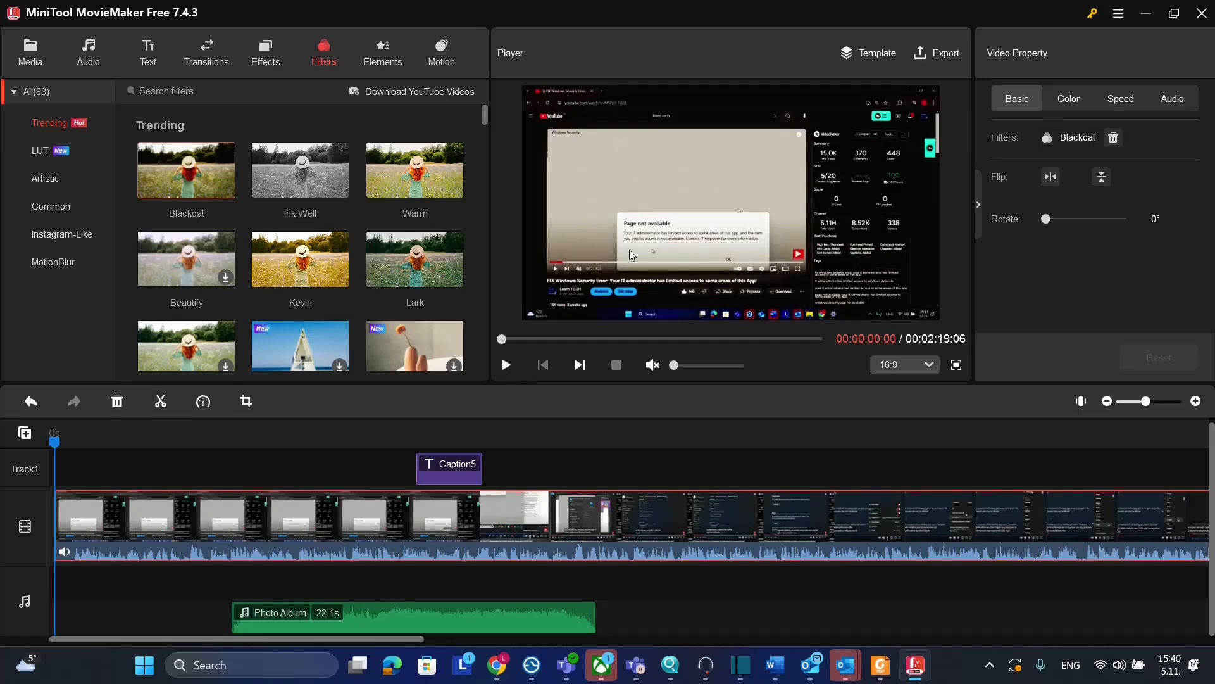
pyautogui.click(509, 366)
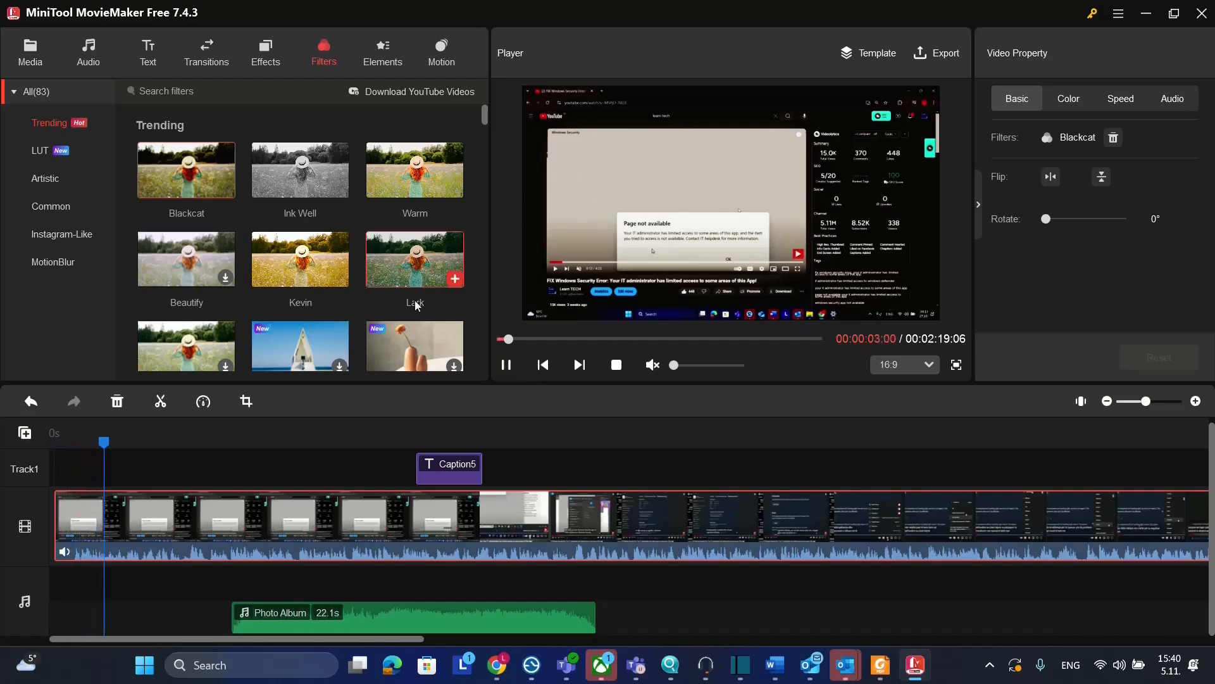
# Apply the trending Cool filter to the main clip in place of Blackcat and play the video to check it.
pyautogui.scroll(-2, 386, 316)
pyautogui.scroll(-1, 373, 316)
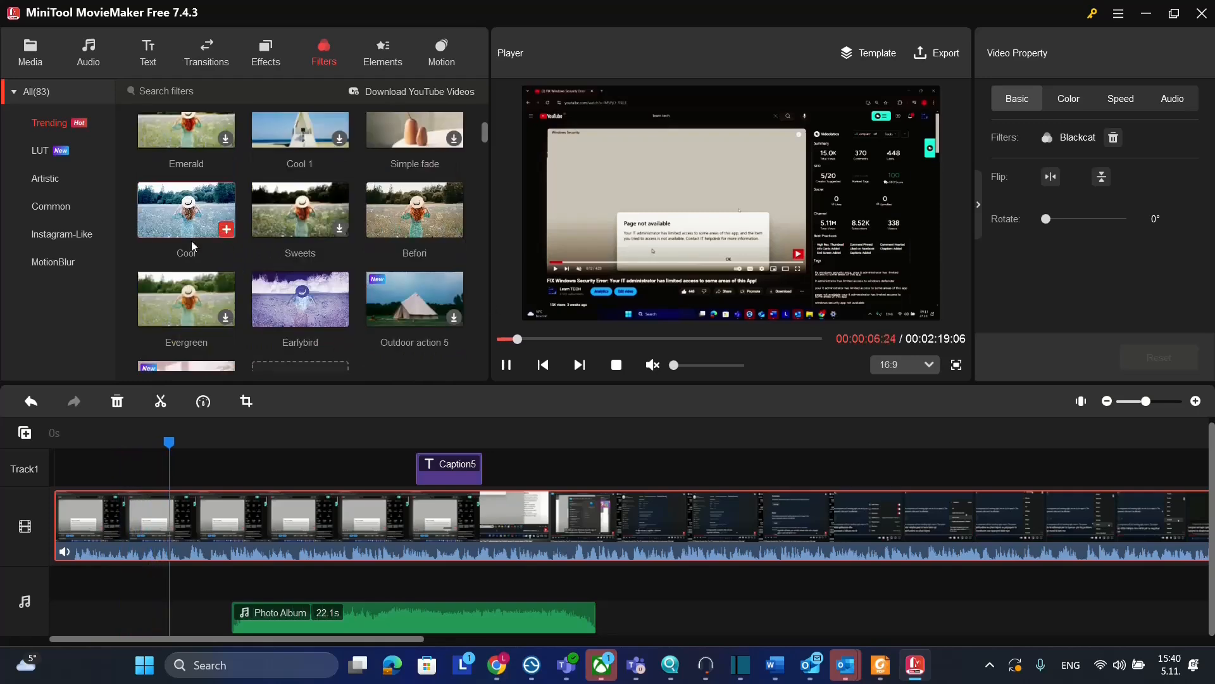
pyautogui.click(227, 231)
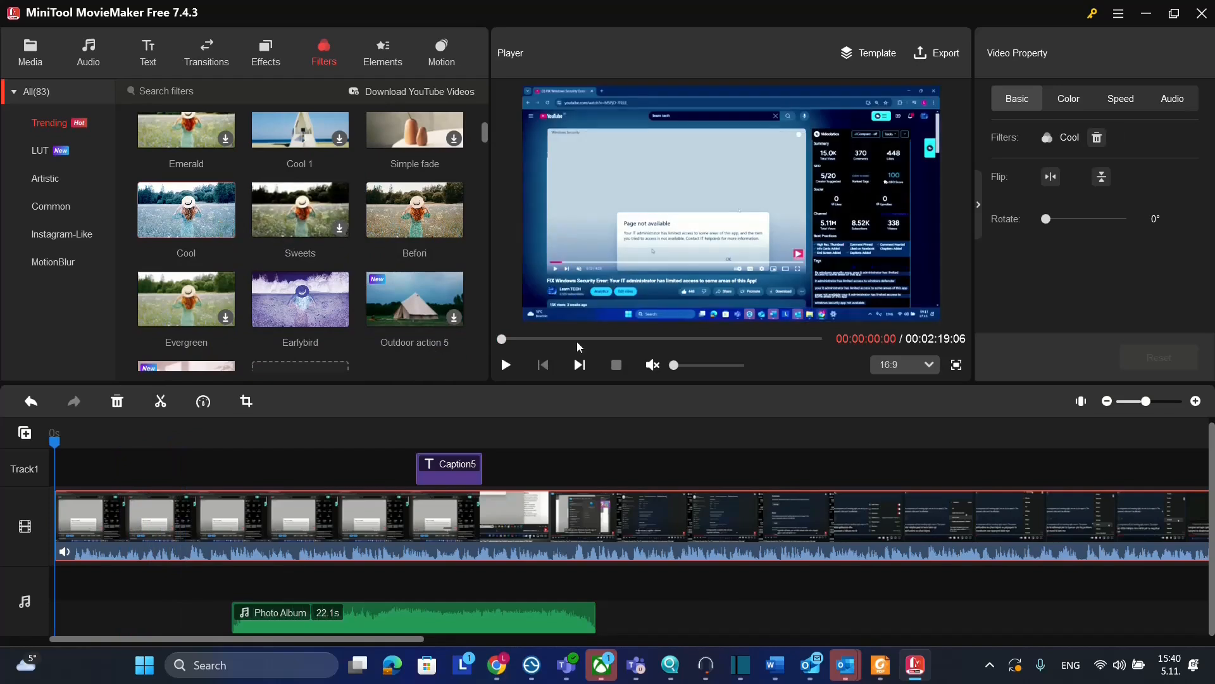
pyautogui.click(506, 365)
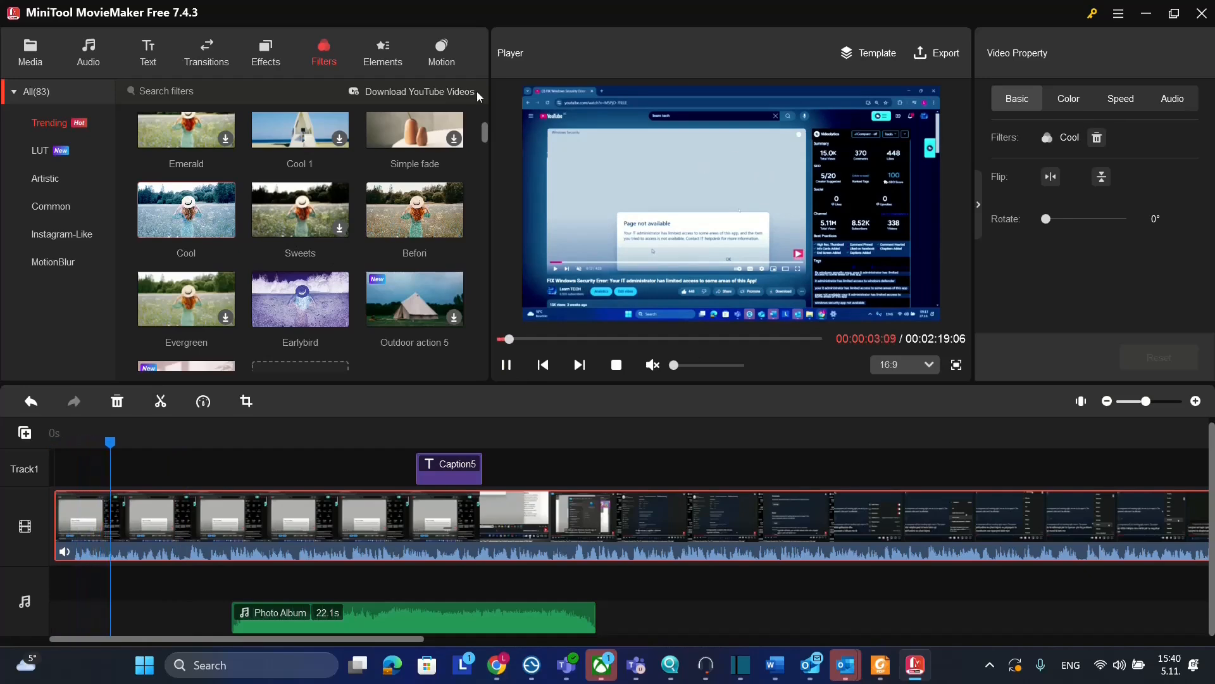
pyautogui.click(45, 185)
pyautogui.click(62, 234)
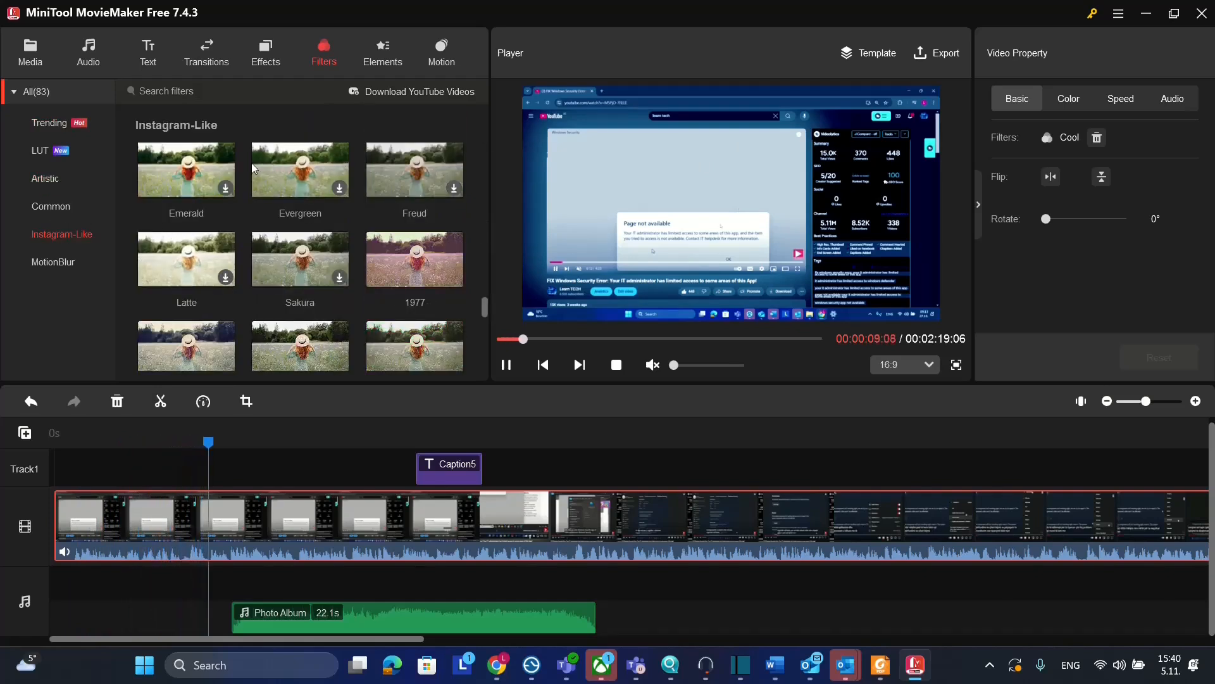
# Add the trending Subscribe 2 element at about 25 s, play the video through it and pause after it ends.
pyautogui.click(380, 62)
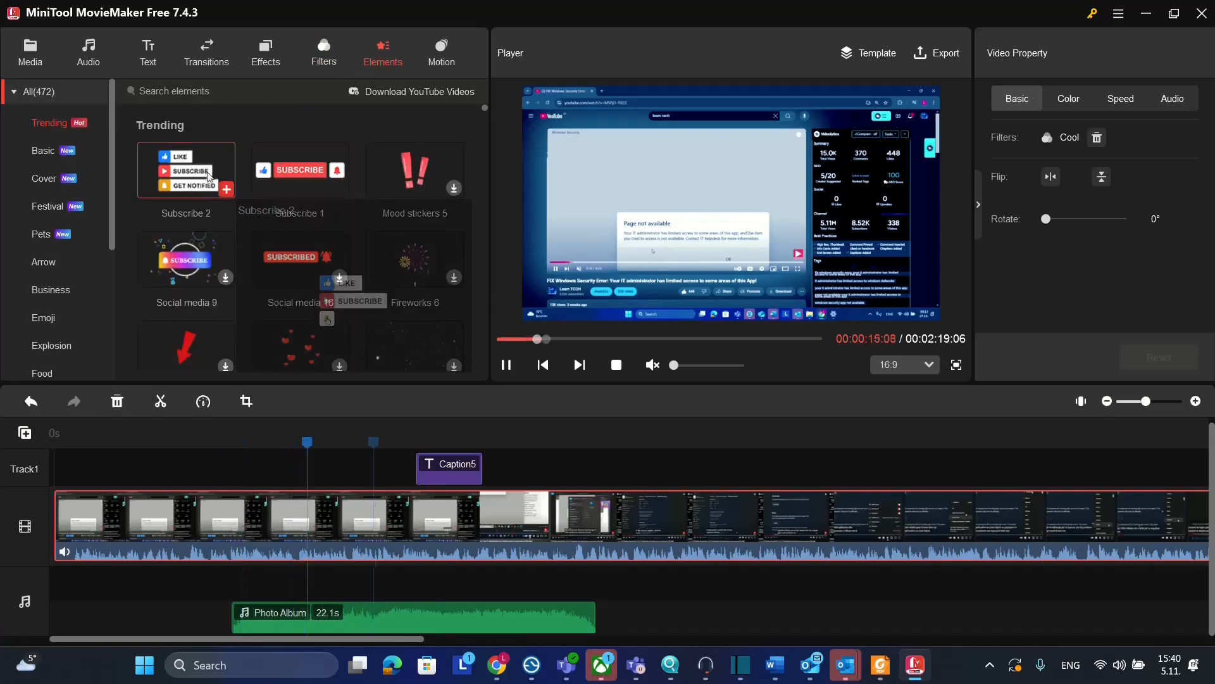
pyautogui.moveTo(208, 177)
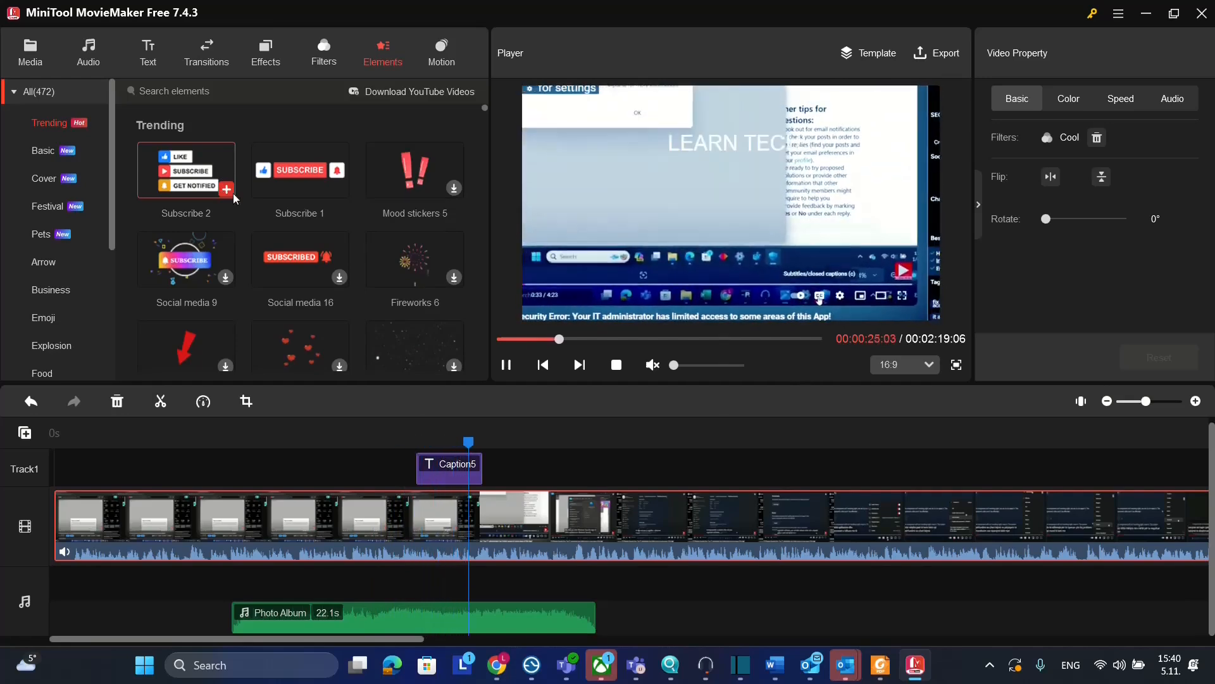
pyautogui.click(229, 192)
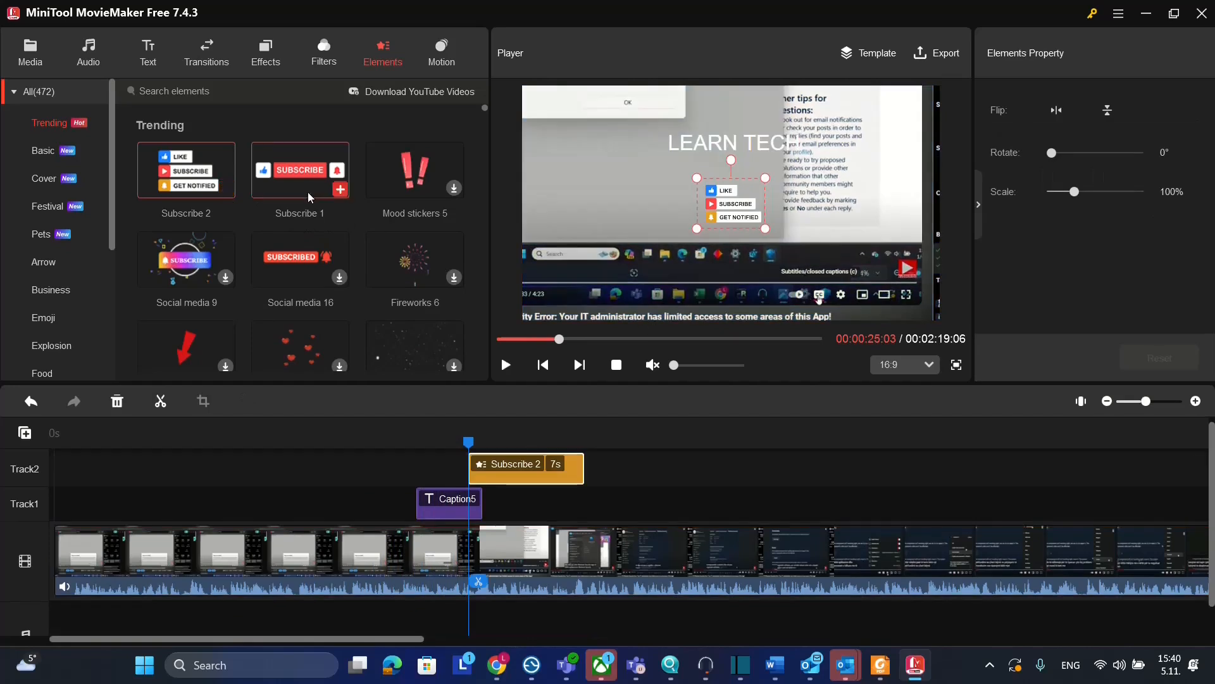
pyautogui.click(506, 372)
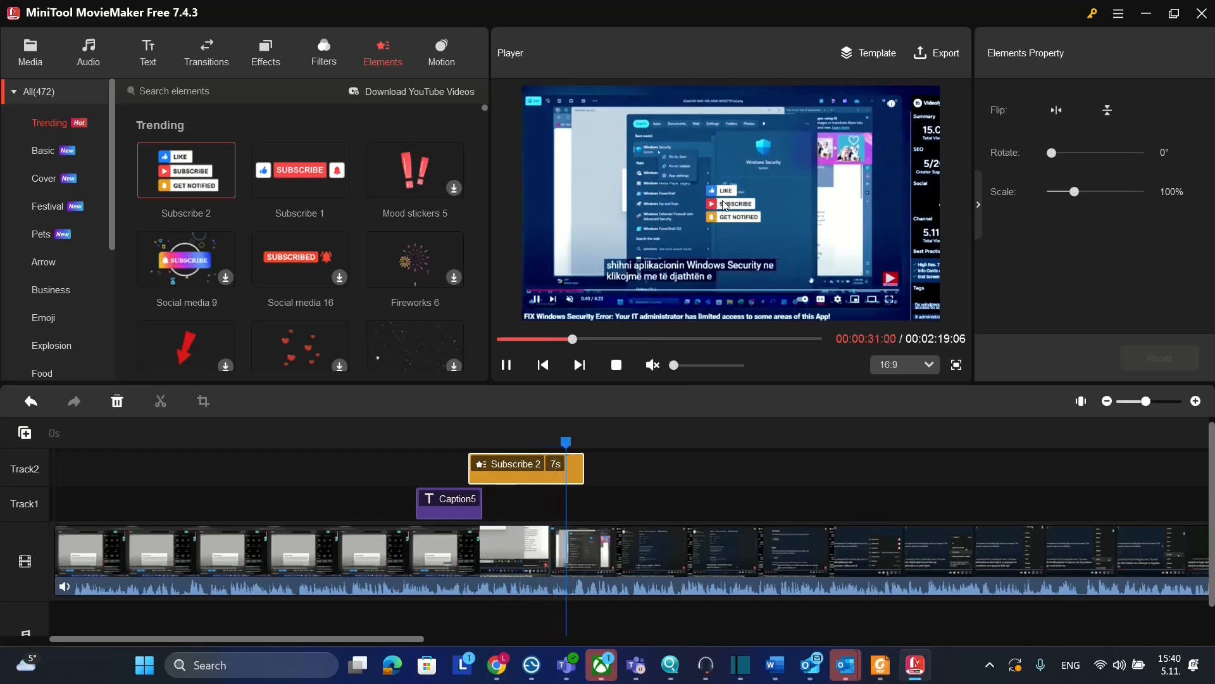
pyautogui.click(506, 364)
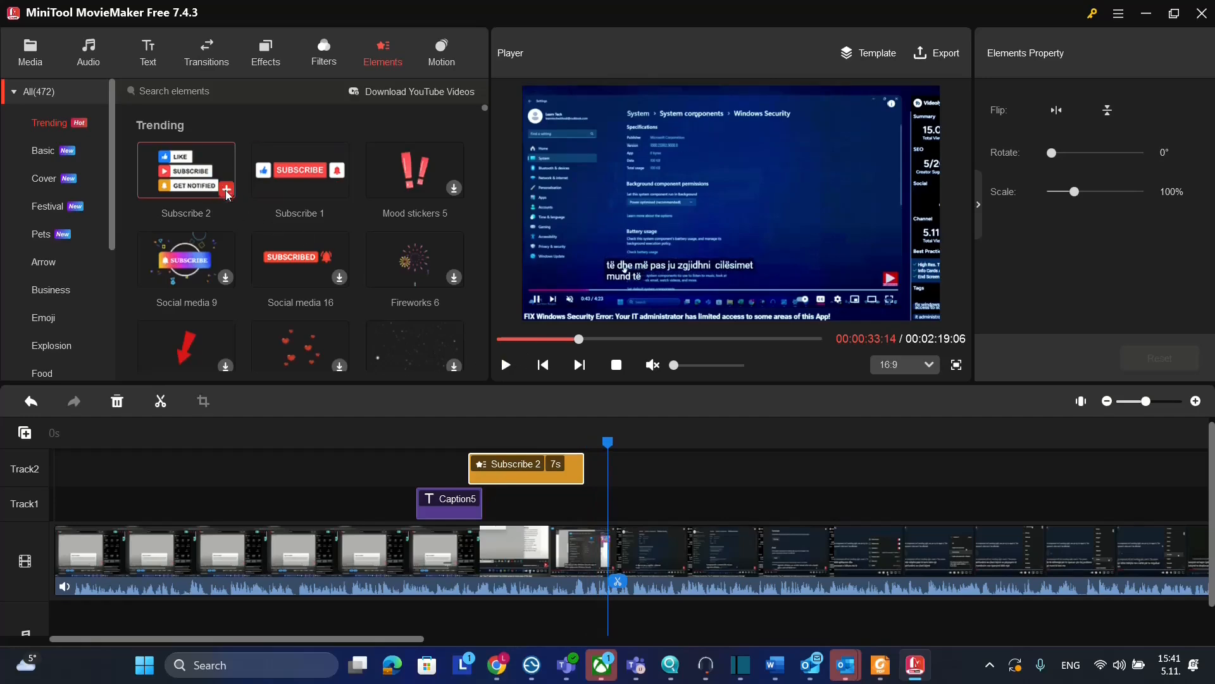
# Move the Subscribe 2 element to the lower left corner of the video frame and play the video through it.
pyautogui.click(527, 477)
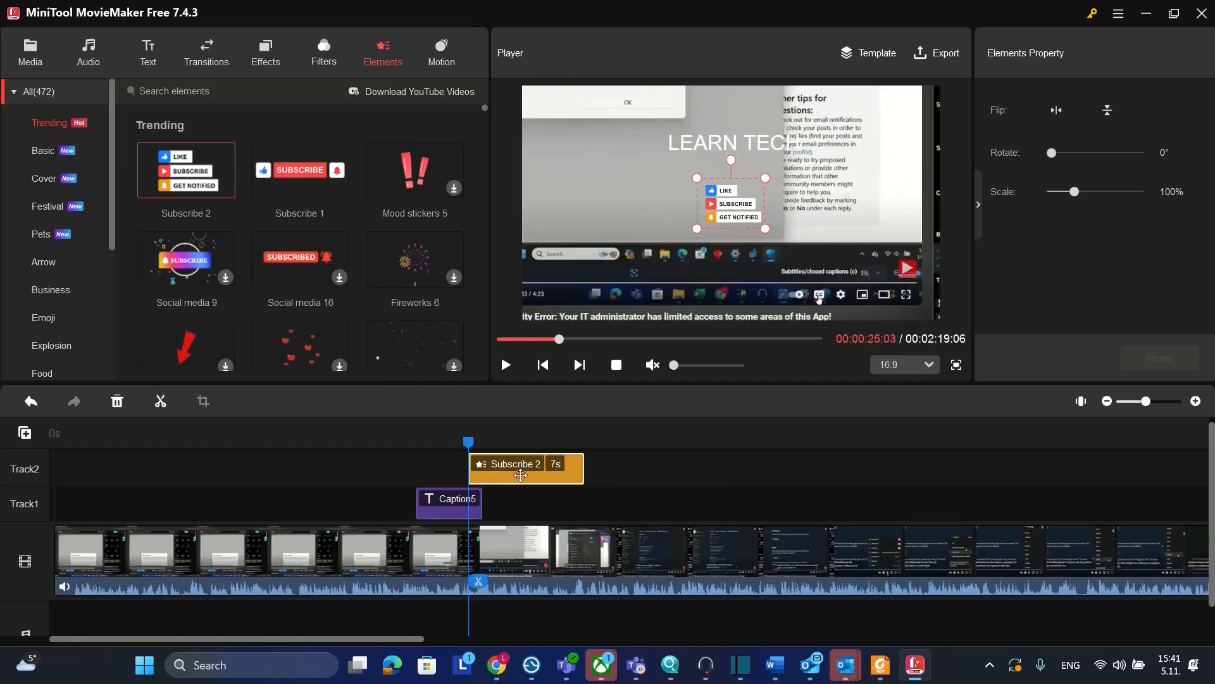
pyautogui.moveTo(748, 210); pyautogui.dragTo(579, 296)
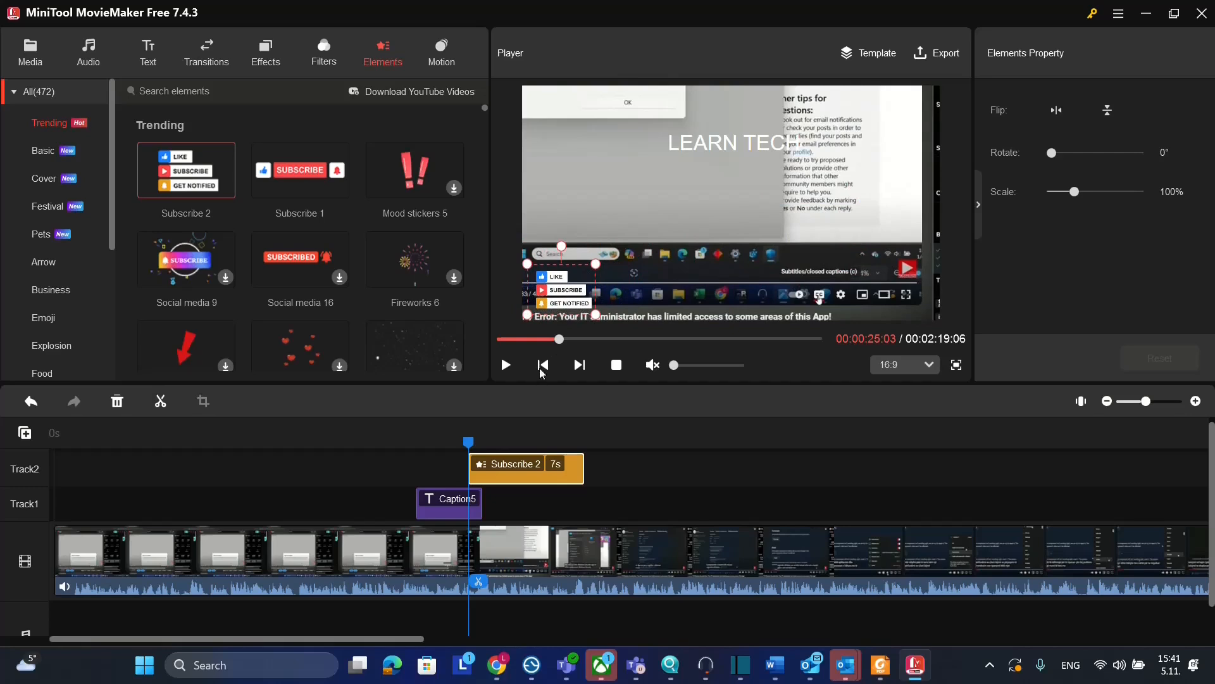
pyautogui.click(507, 370)
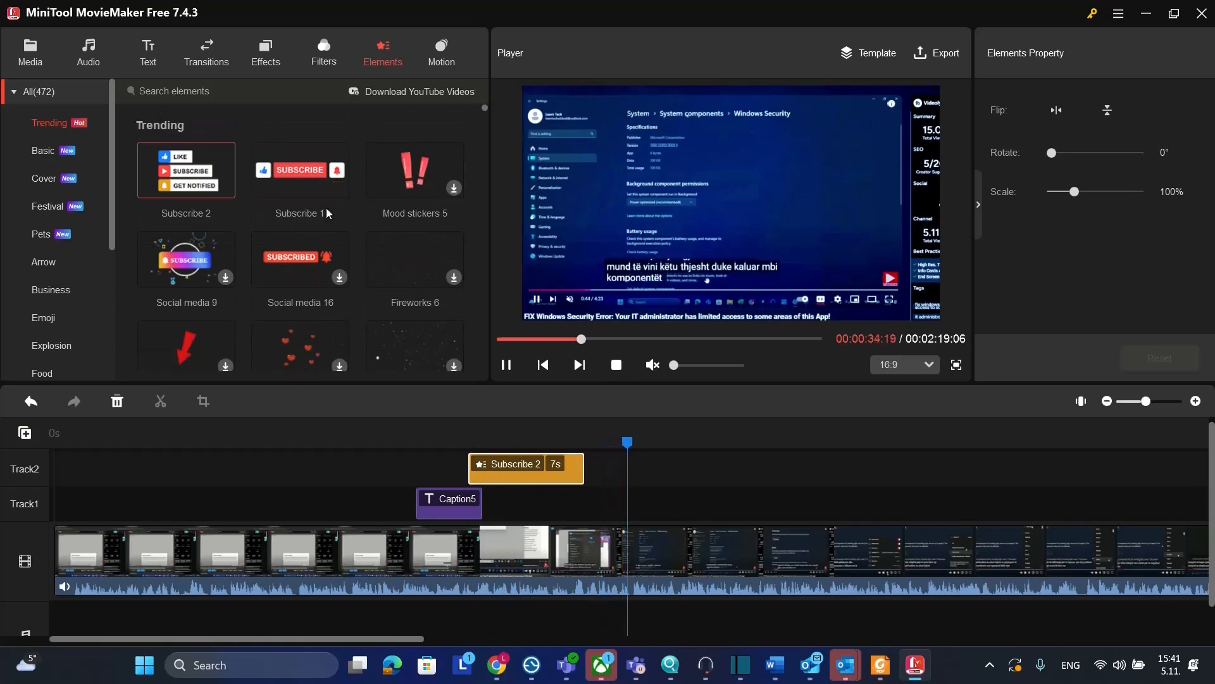
pyautogui.click(443, 76)
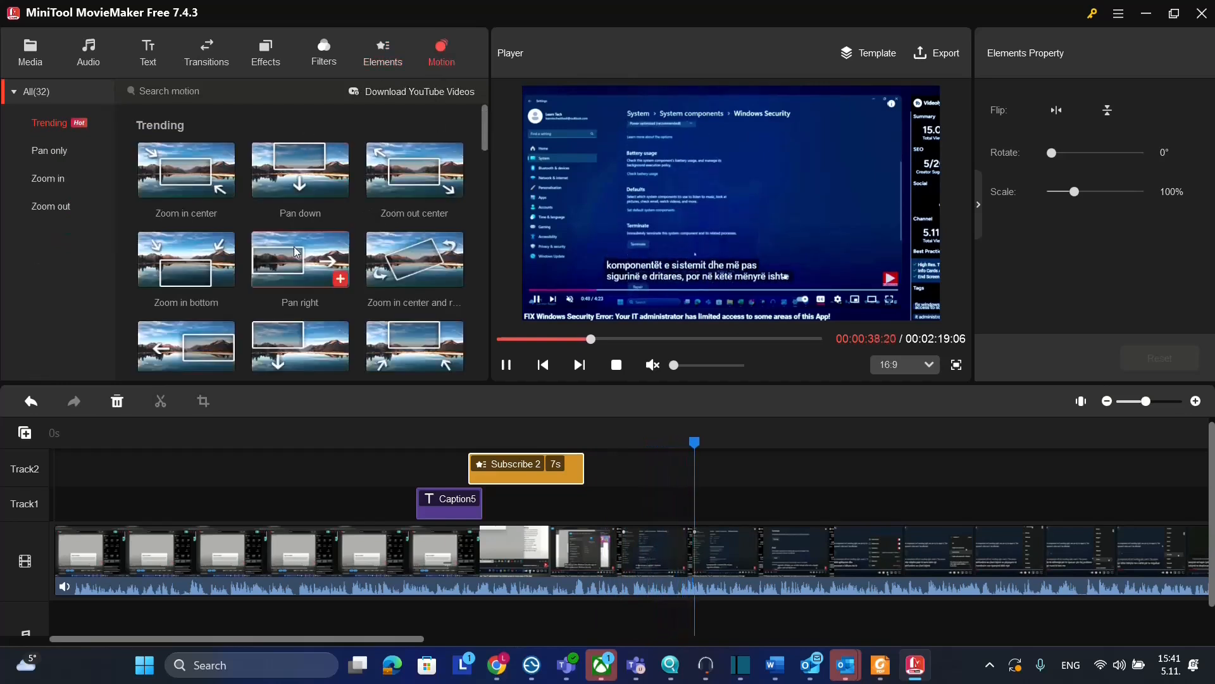
pyautogui.click(36, 184)
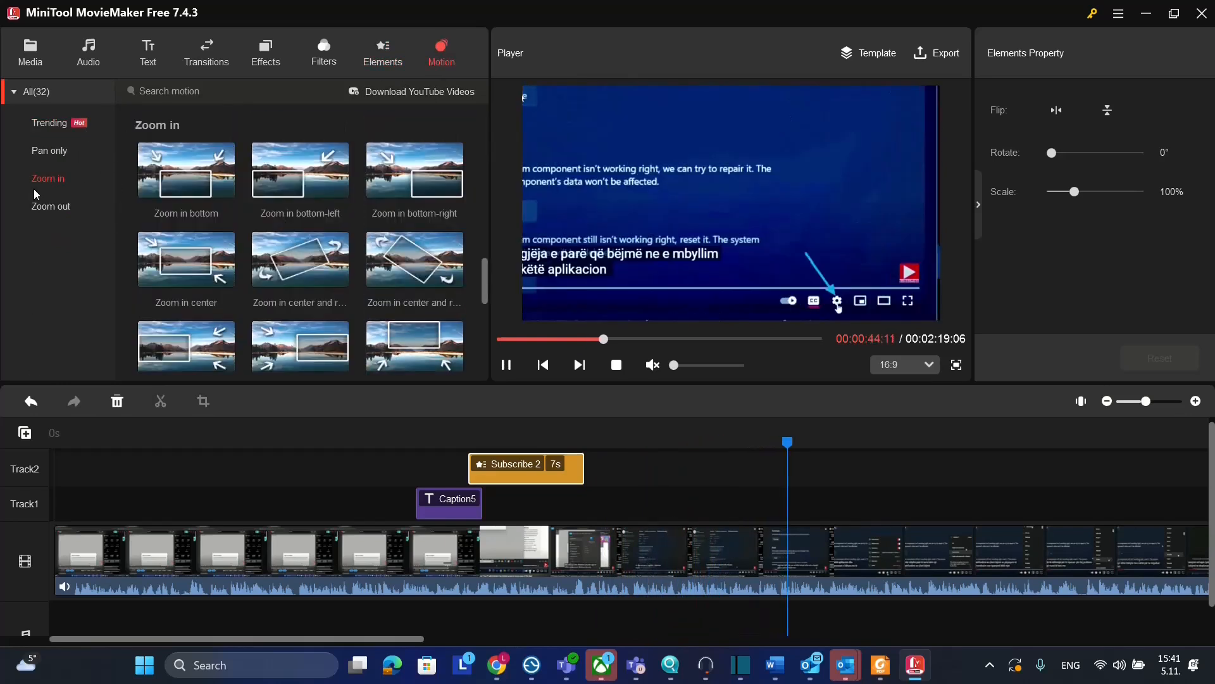
pyautogui.click(48, 205)
pyautogui.click(57, 155)
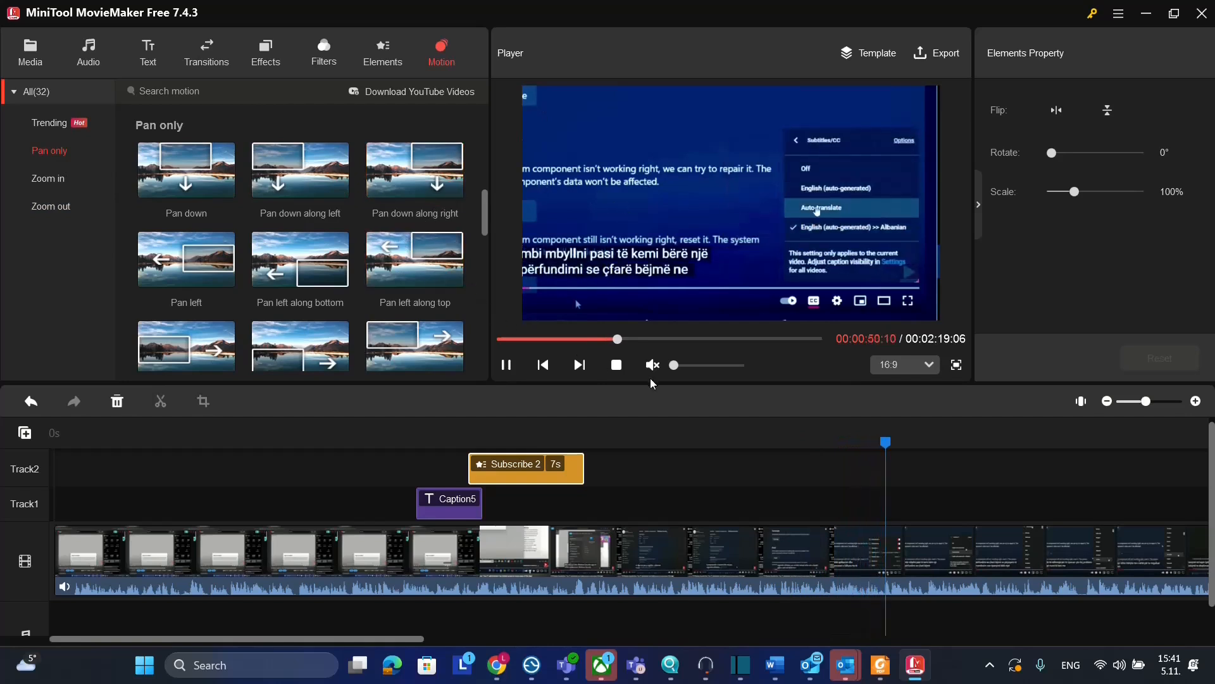
# Play the edited video up to the LEARN TECH caption to check the filter and the caption.
pyautogui.click(613, 340)
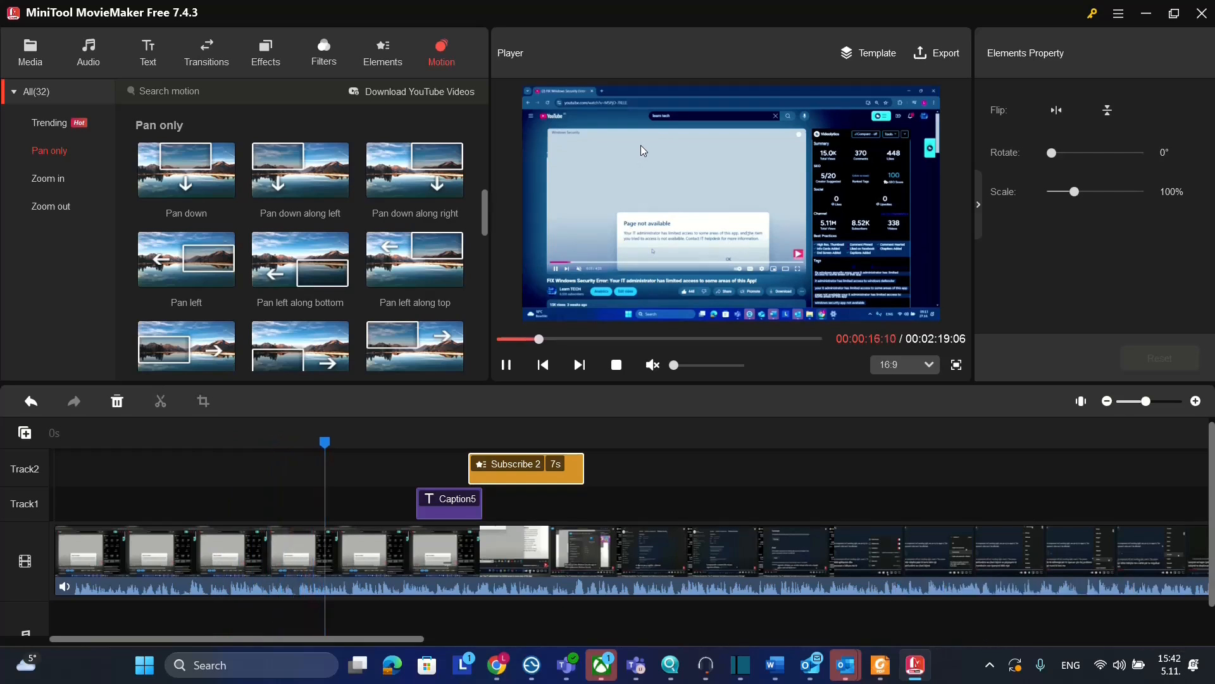
pyautogui.click(579, 364)
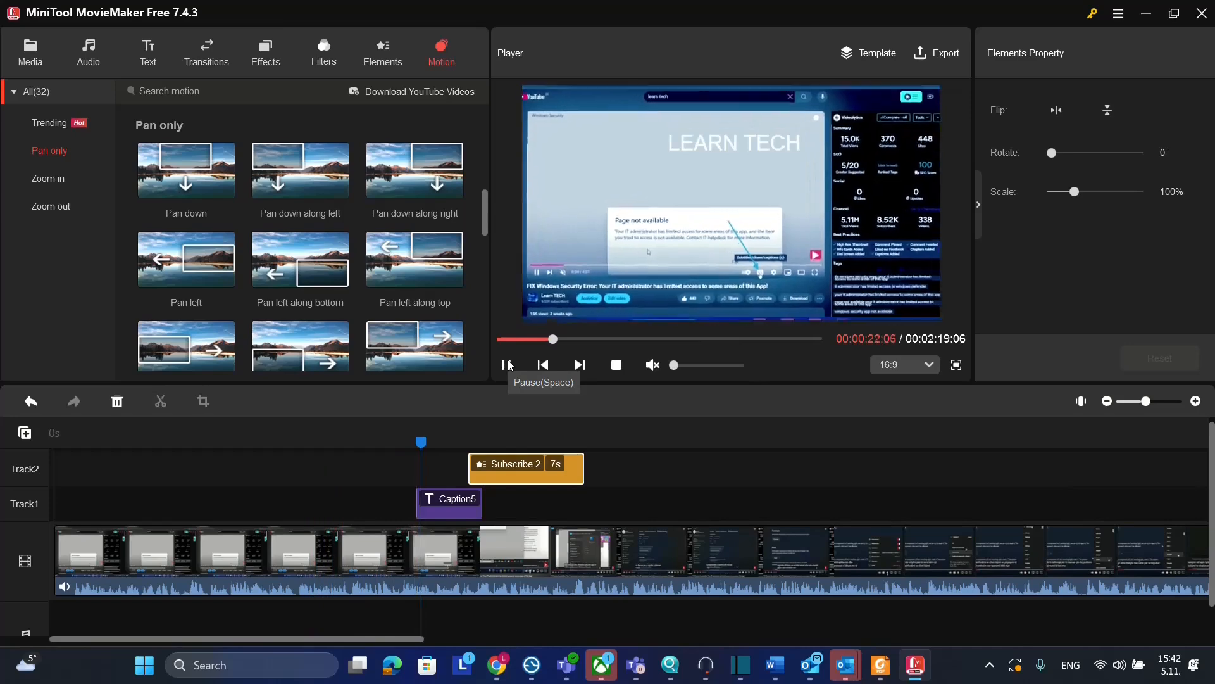
# Open the export settings, examine the available formats and resolutions, and close the settings without exporting.
pyautogui.click(919, 53)
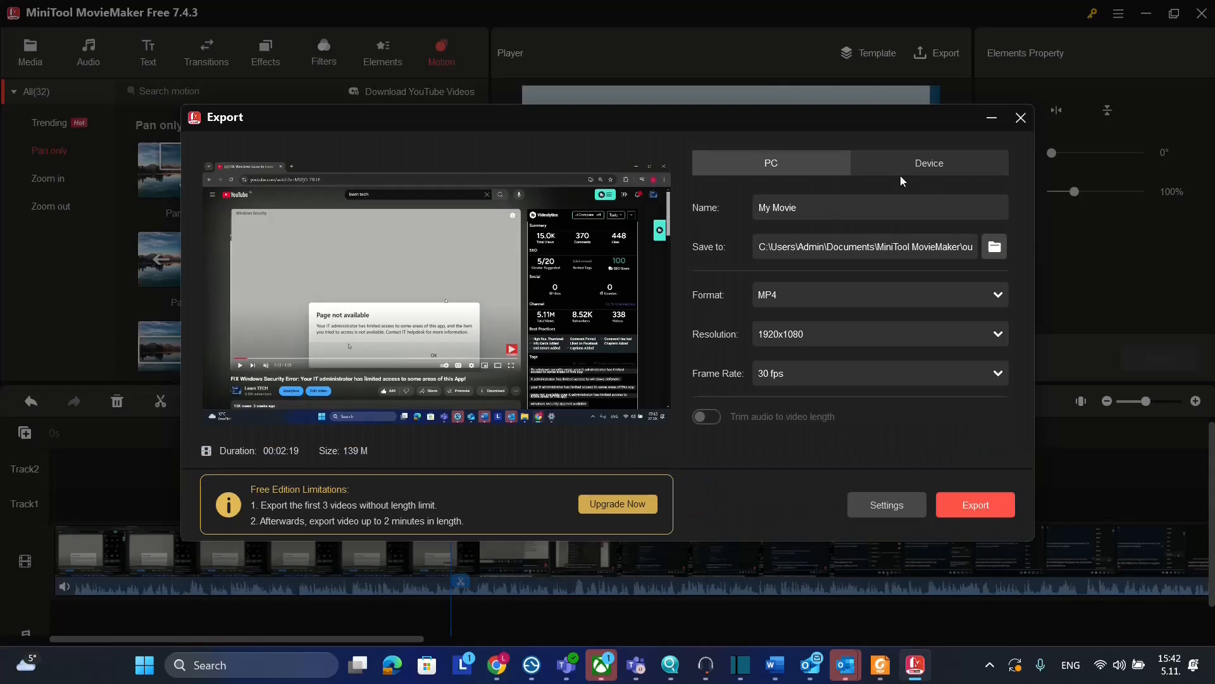
pyautogui.click(821, 295)
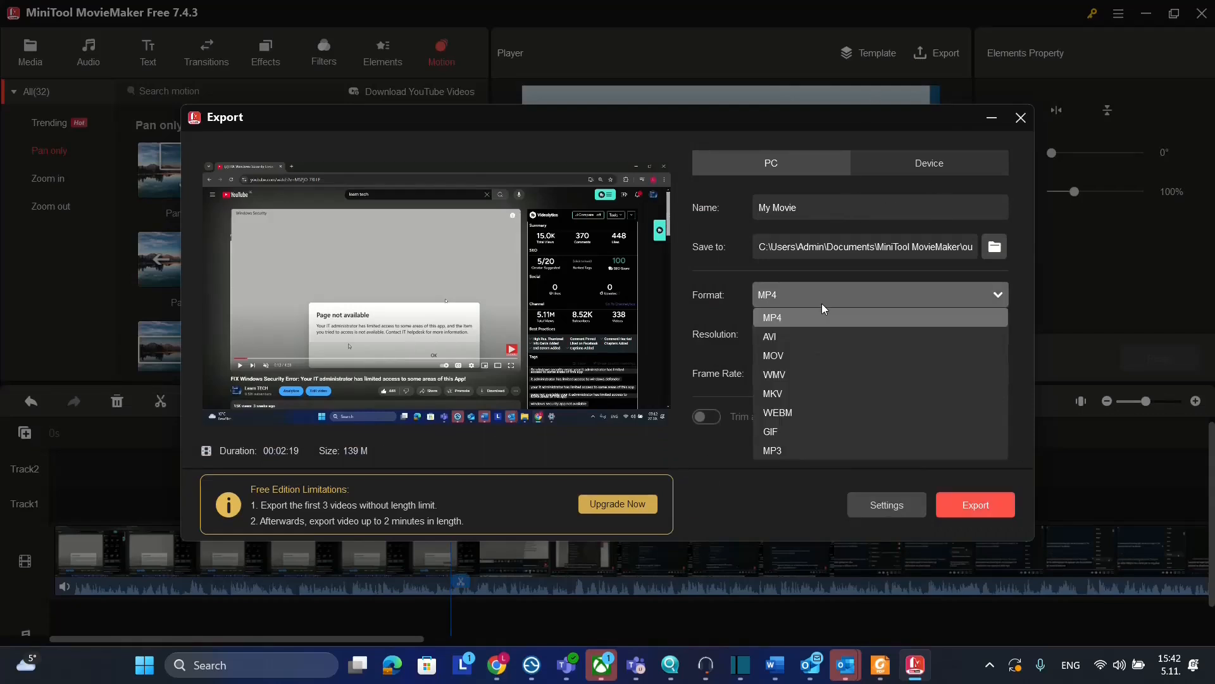
pyautogui.click(823, 308)
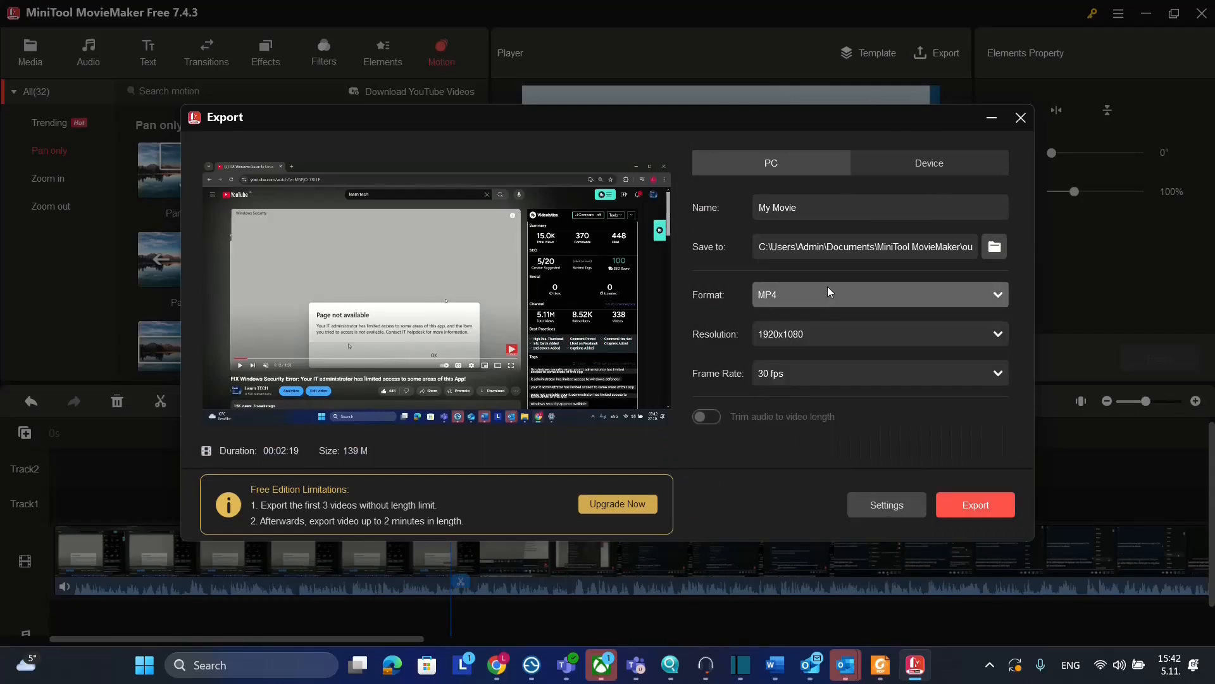
pyautogui.click(833, 335)
pyautogui.click(833, 331)
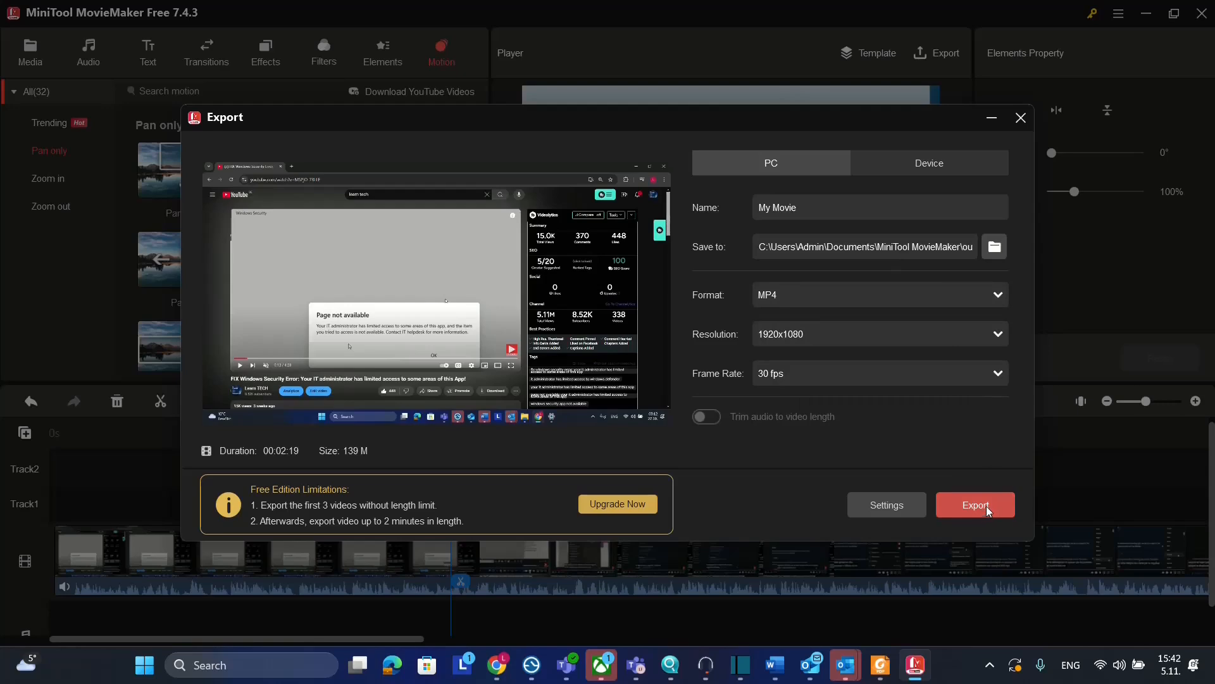
pyautogui.click(1013, 112)
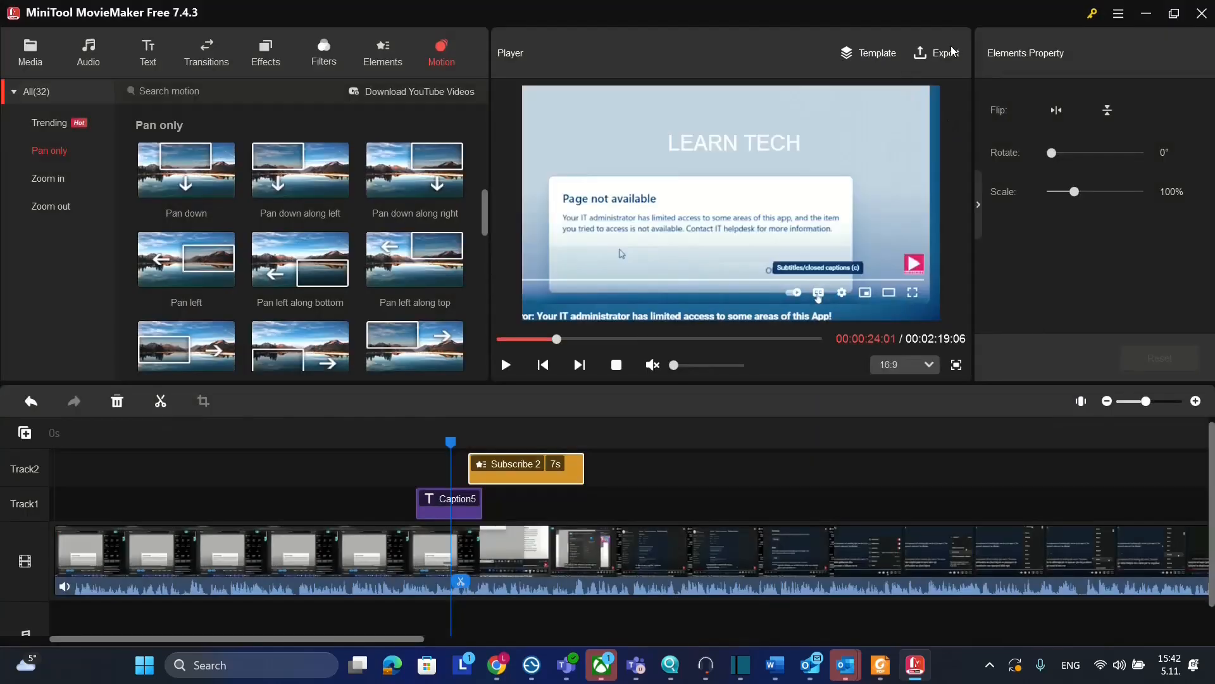